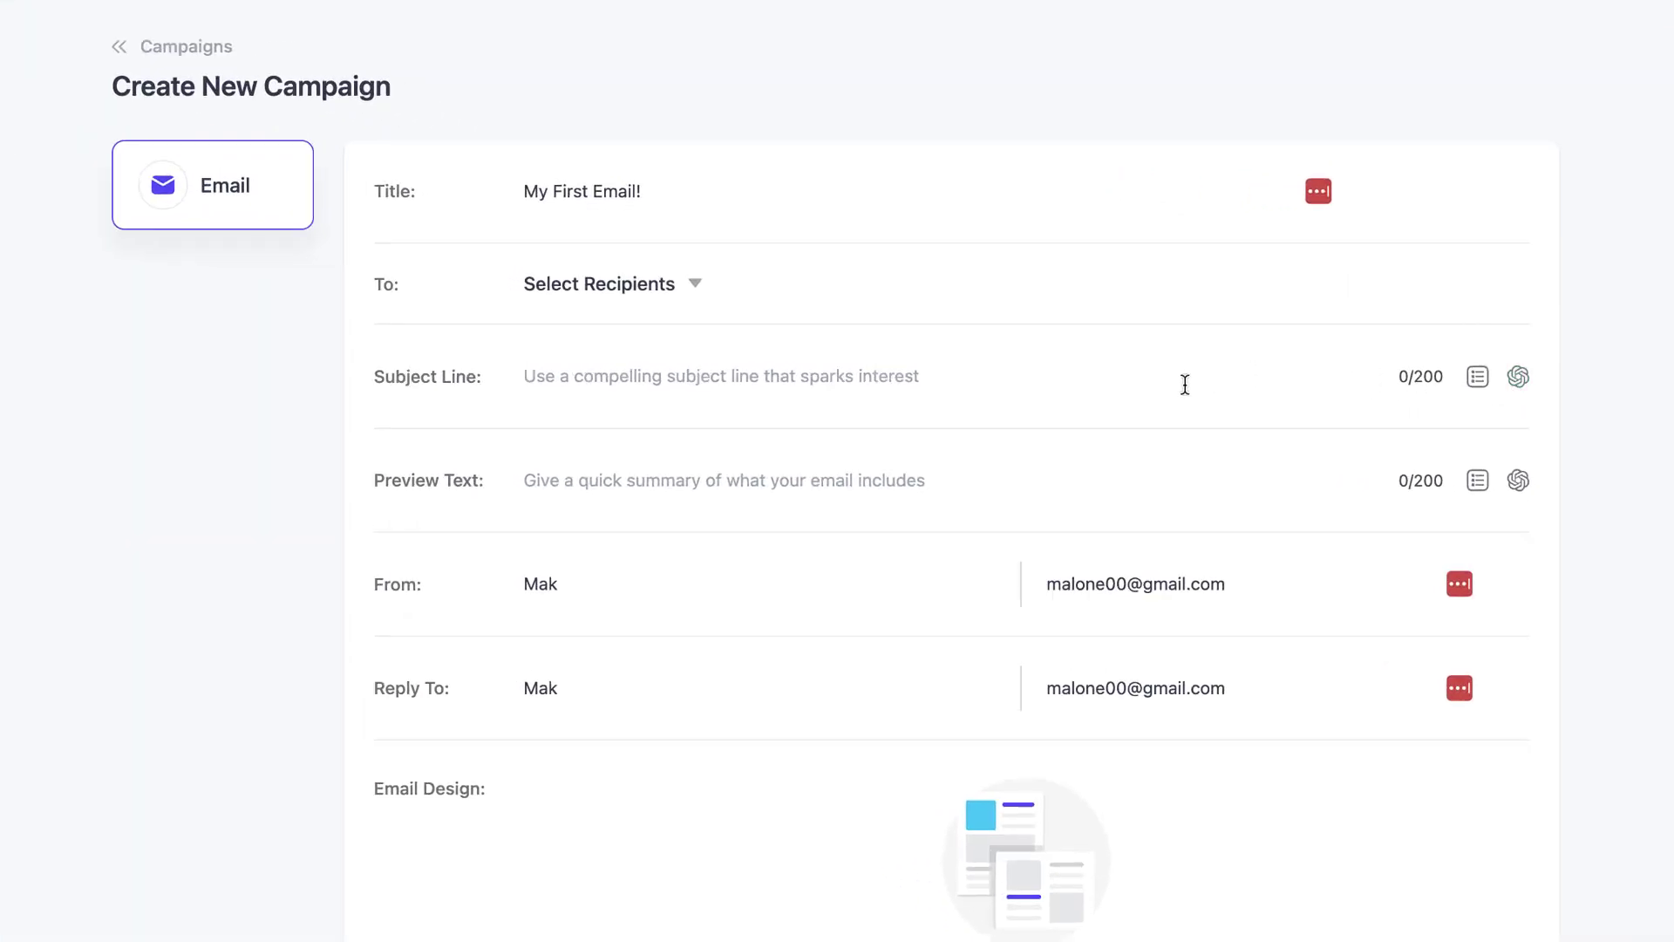
Step: Ask the AI subject-line generator for suggestions on 'Divi Features' and browse the results
click(1518, 375)
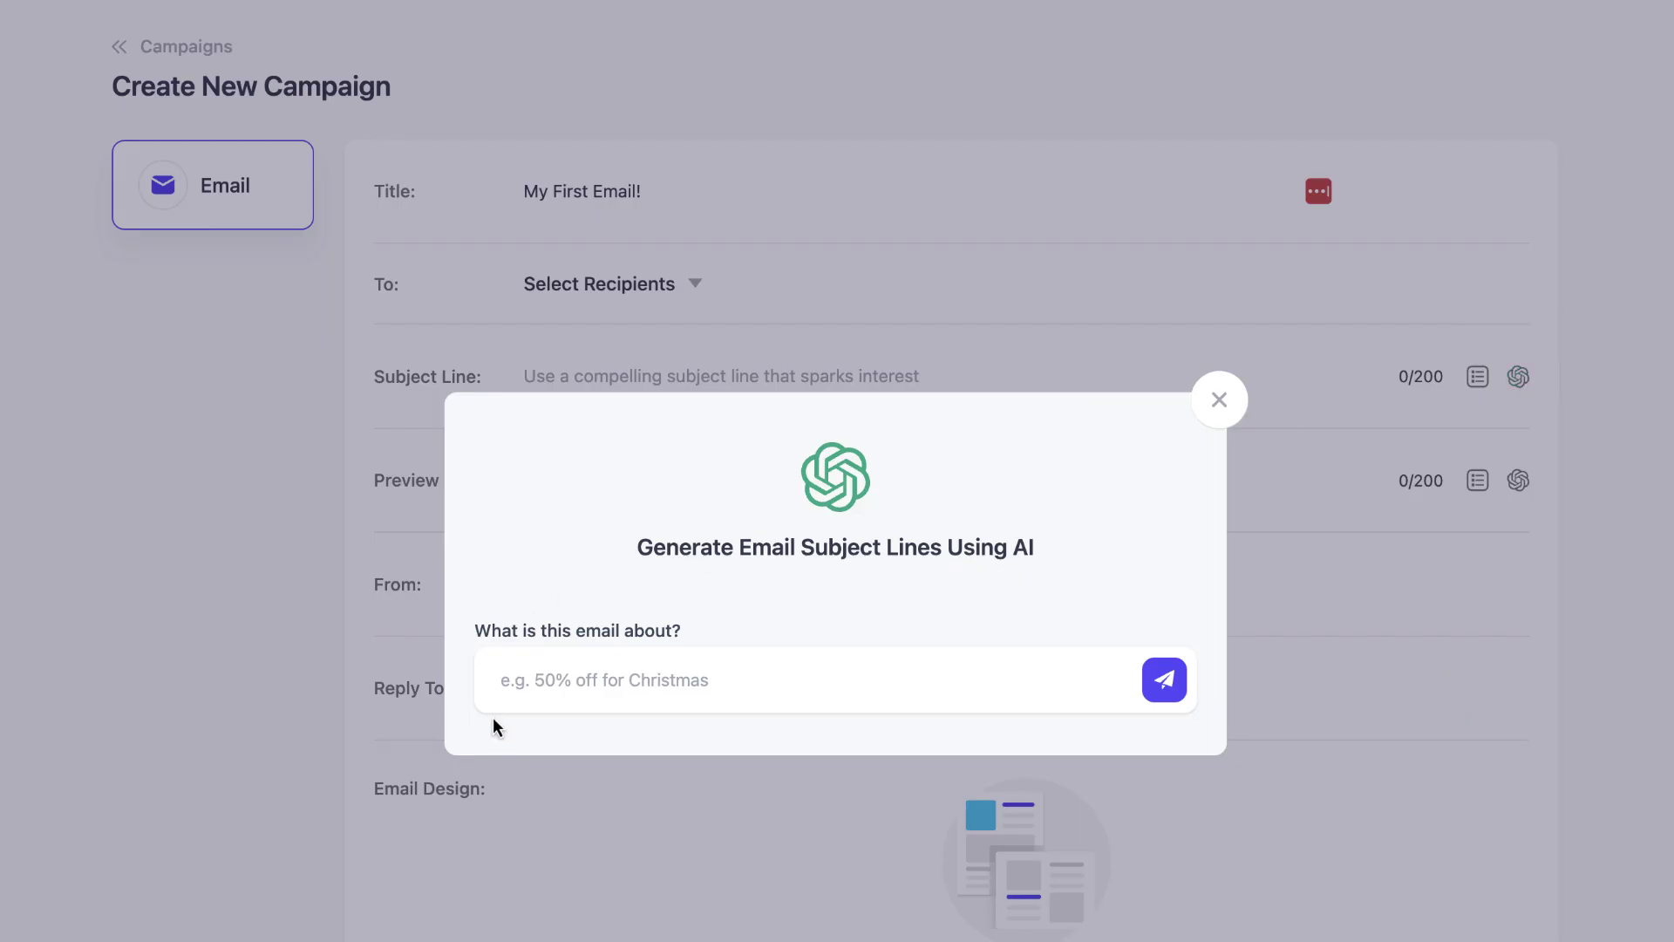
text(Divi Features)
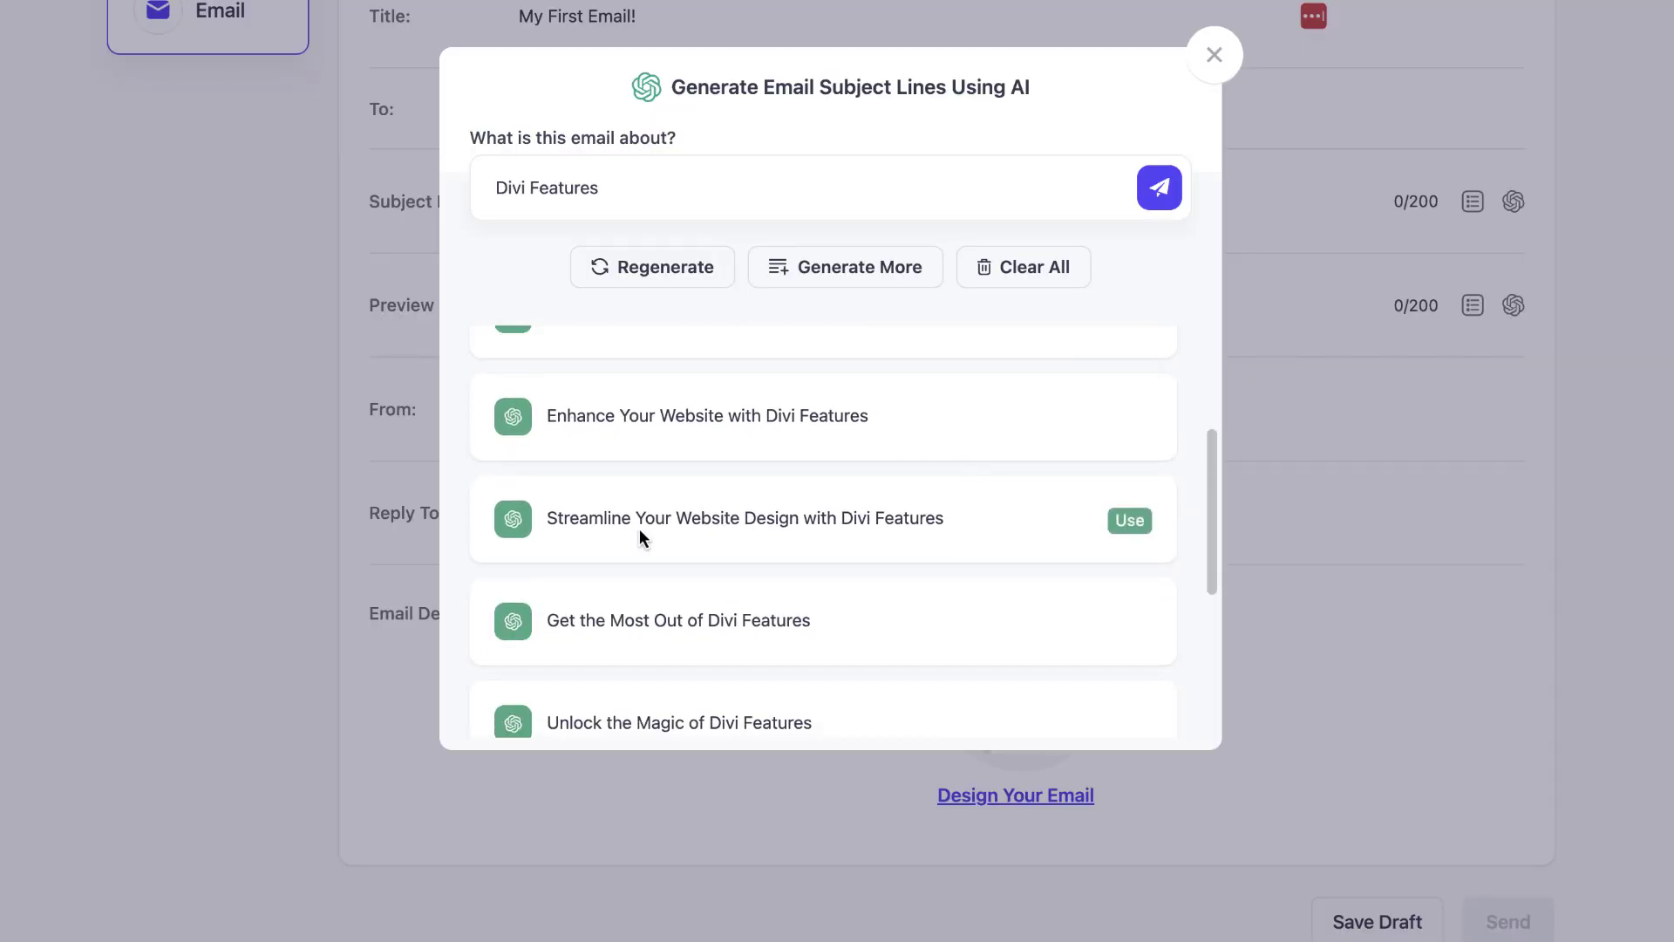
scroll(1022, 602, down, 3)
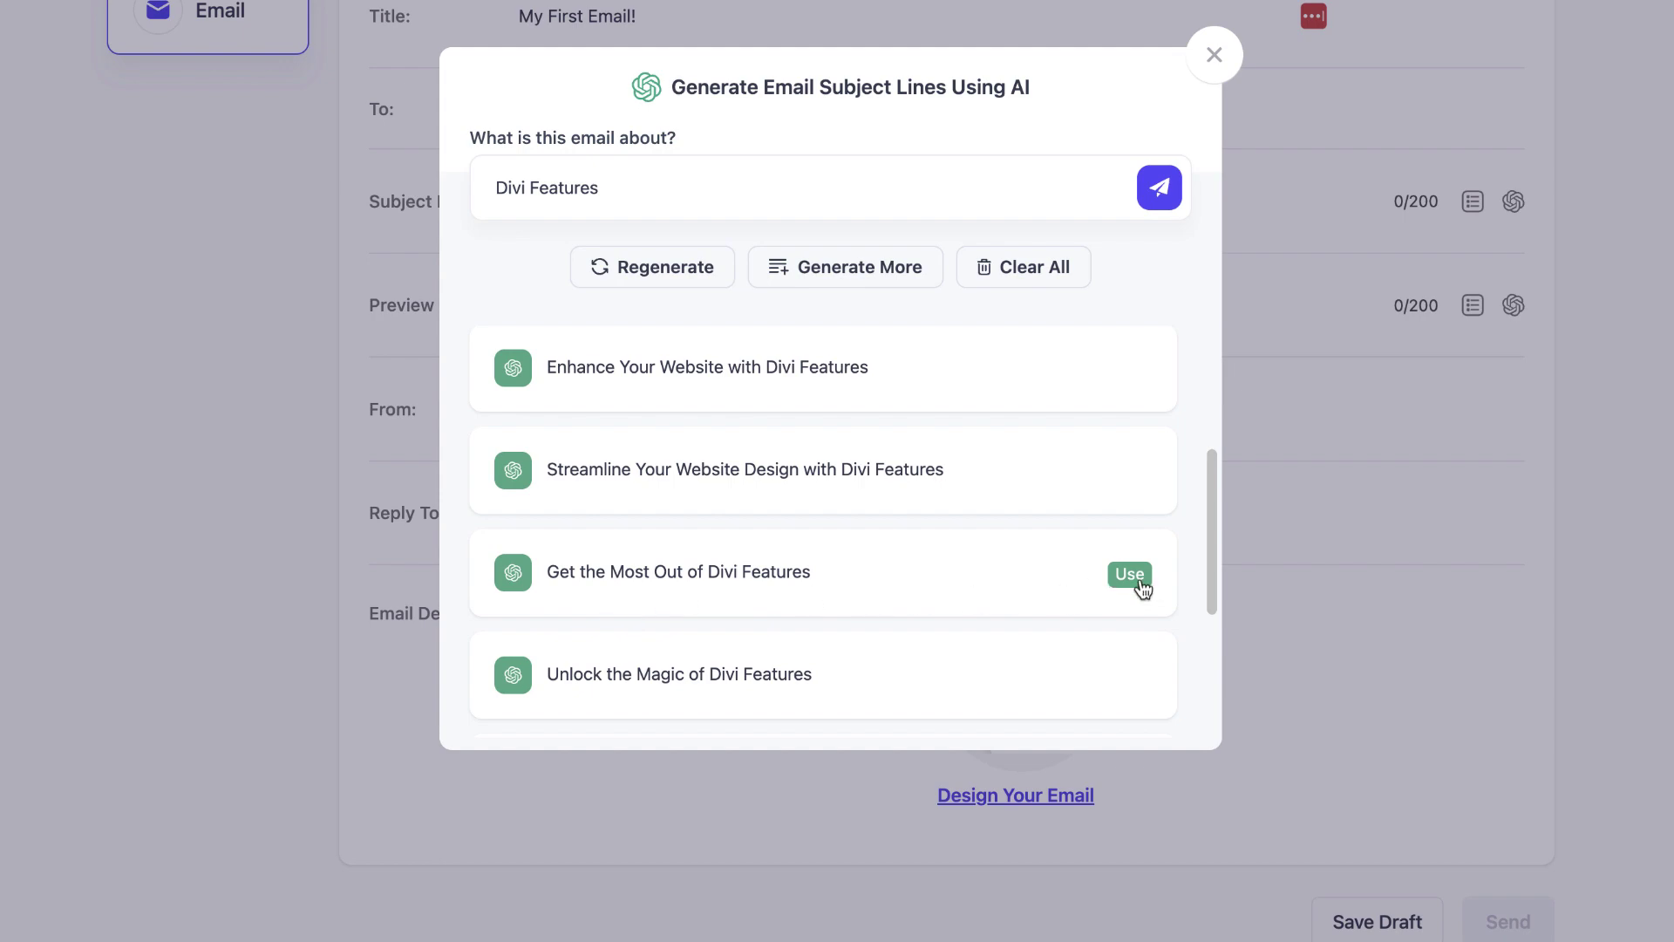
Step: Use 'Get the Most Out of Divi Features' as the subject, then start a blank design with a top text block
click(1132, 575)
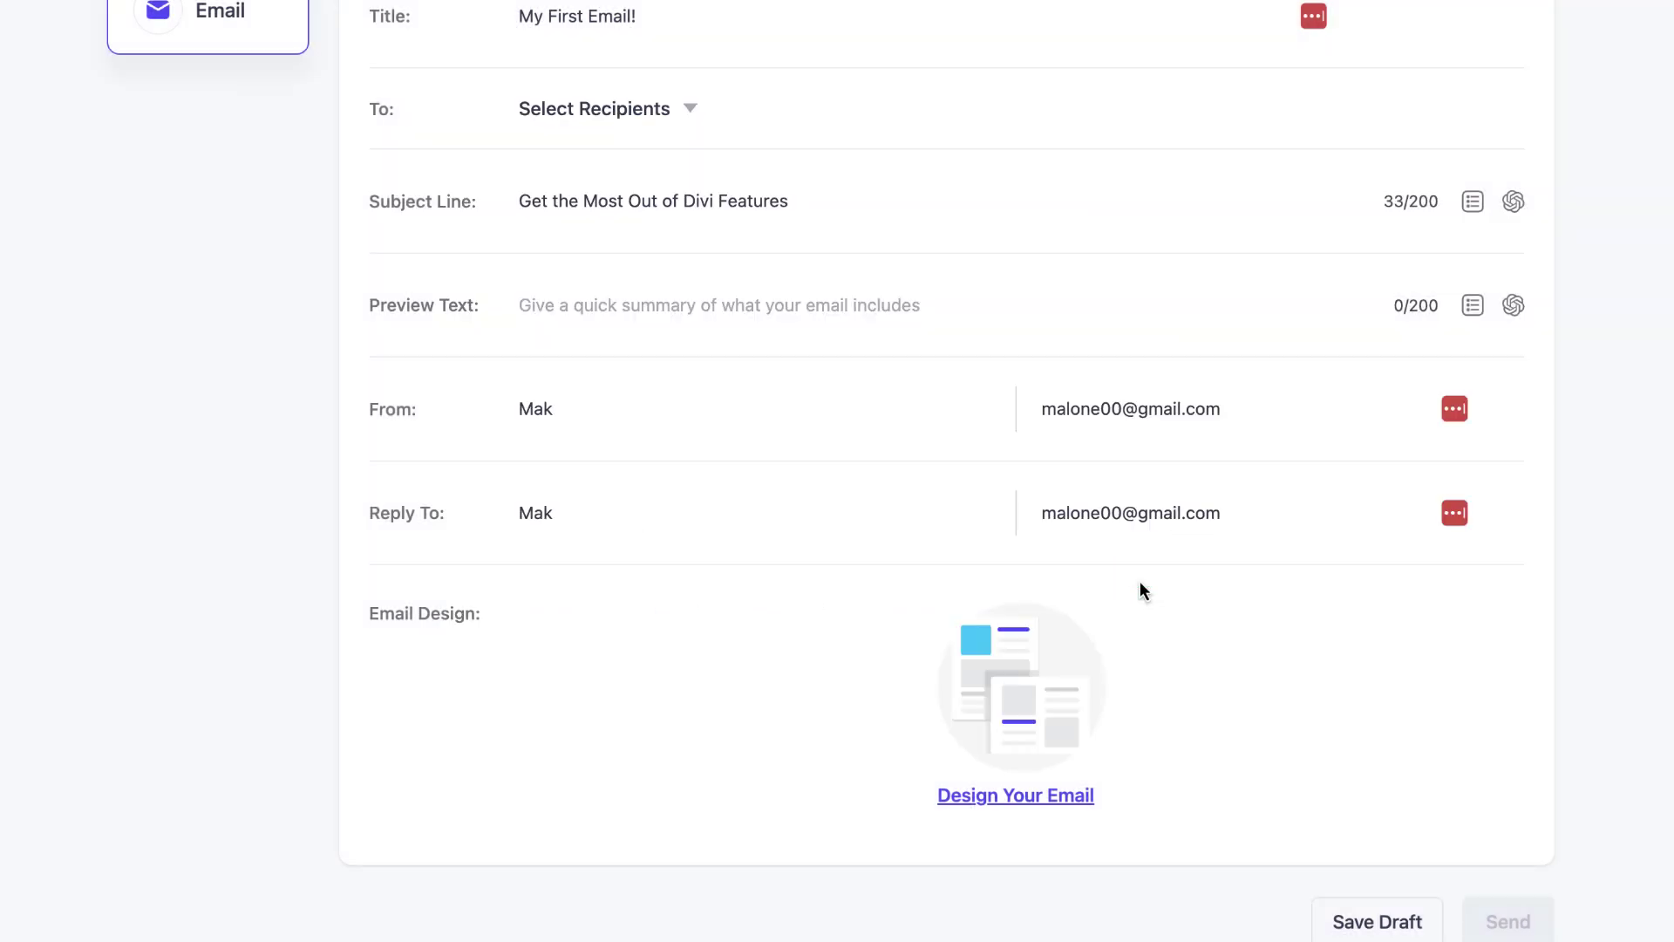
click(976, 810)
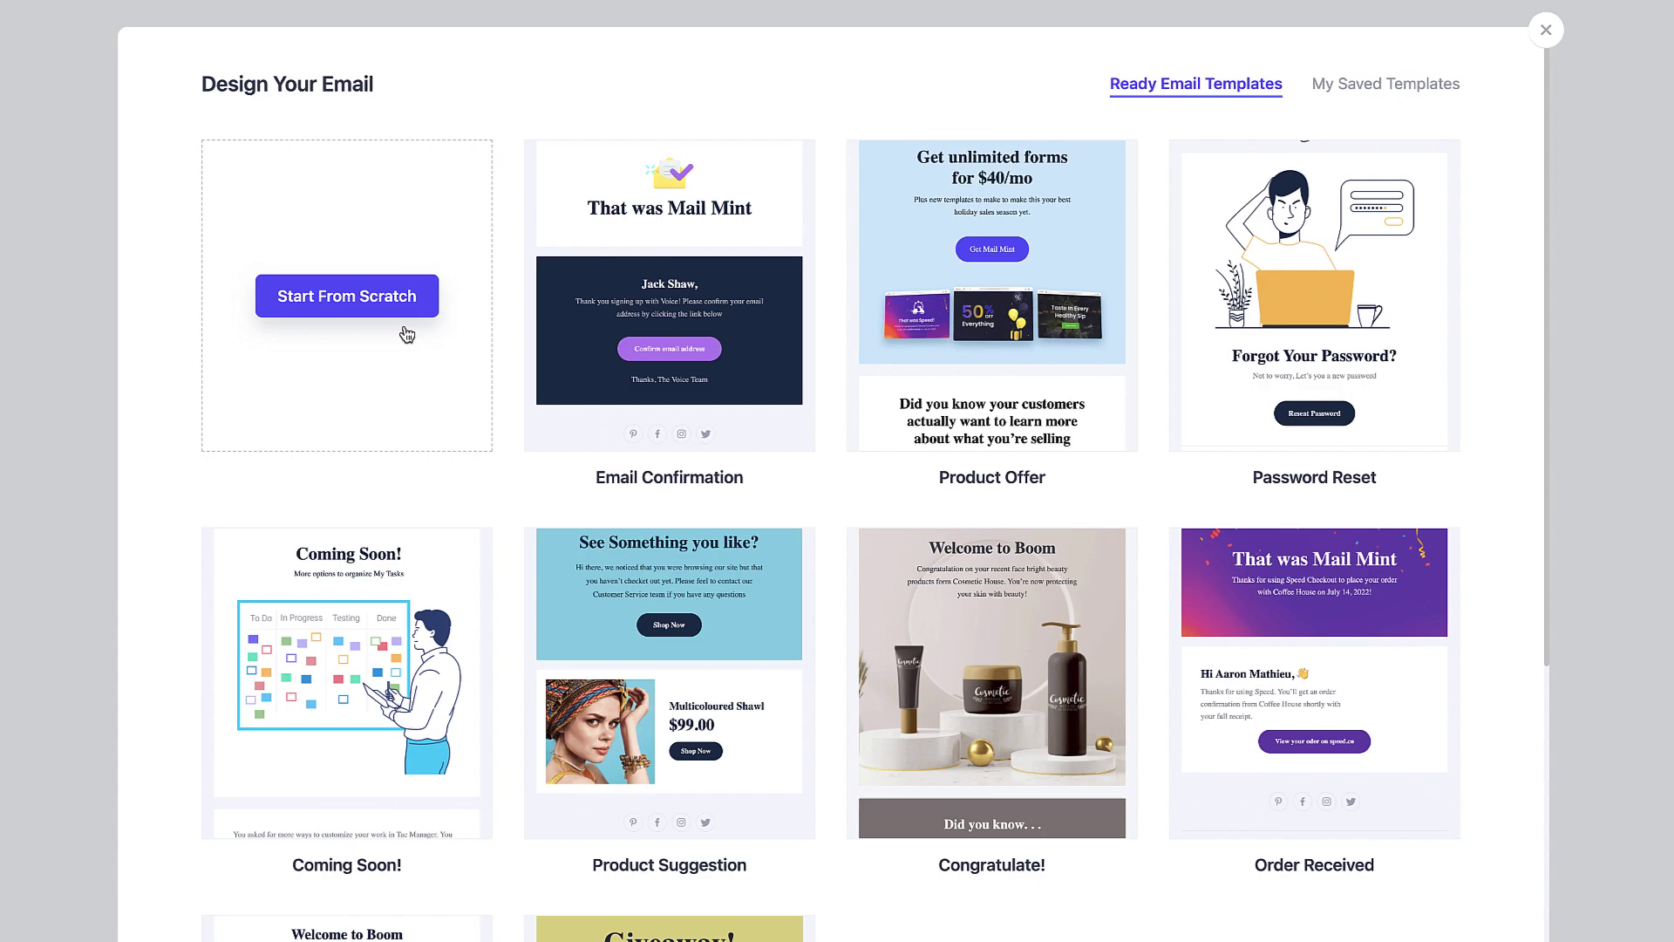
click(359, 314)
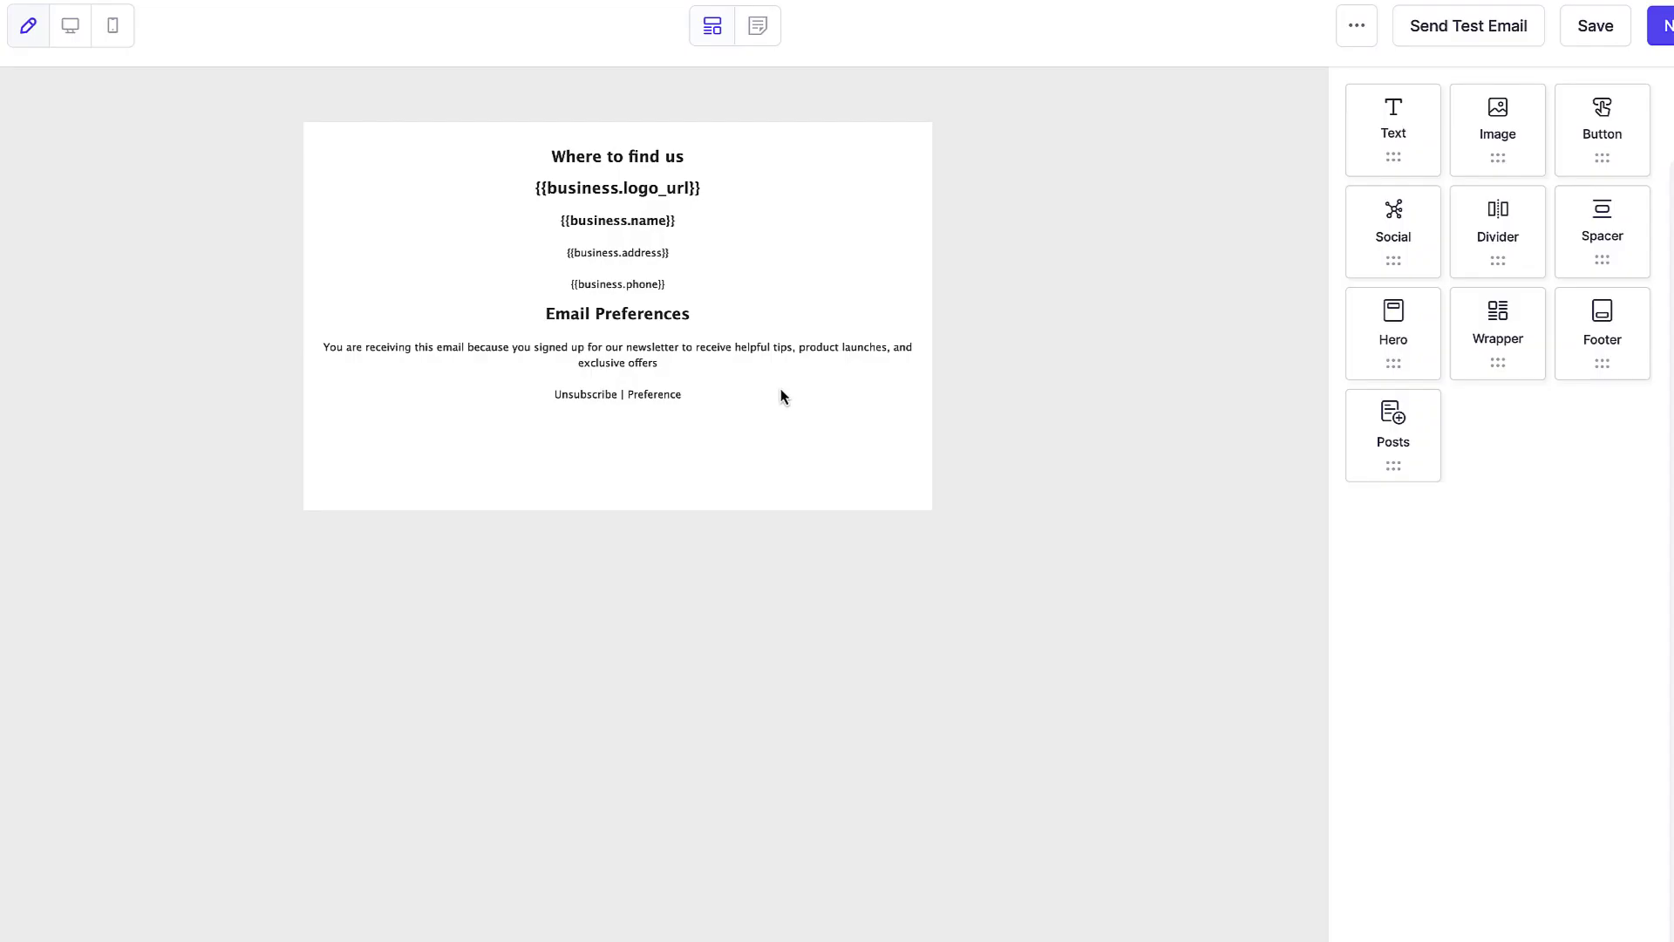
drag(1394, 131, 665, 148)
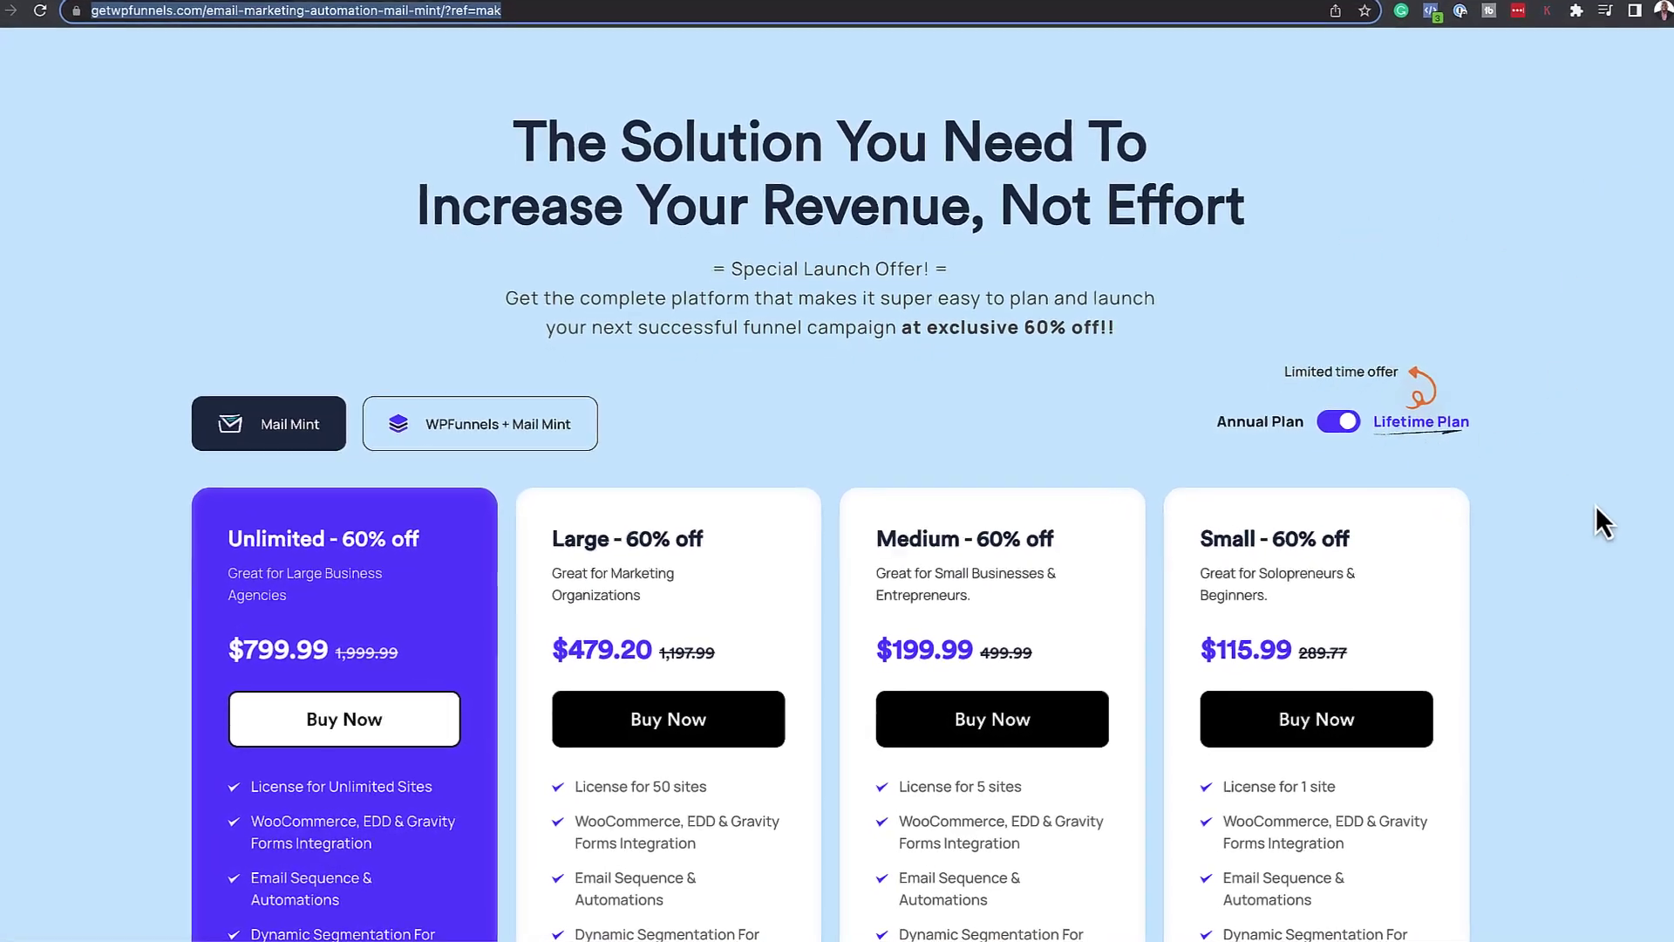
Step: Scroll the Mail Mint pricing page to see each plan's included features
scroll(1608, 500, down, 3)
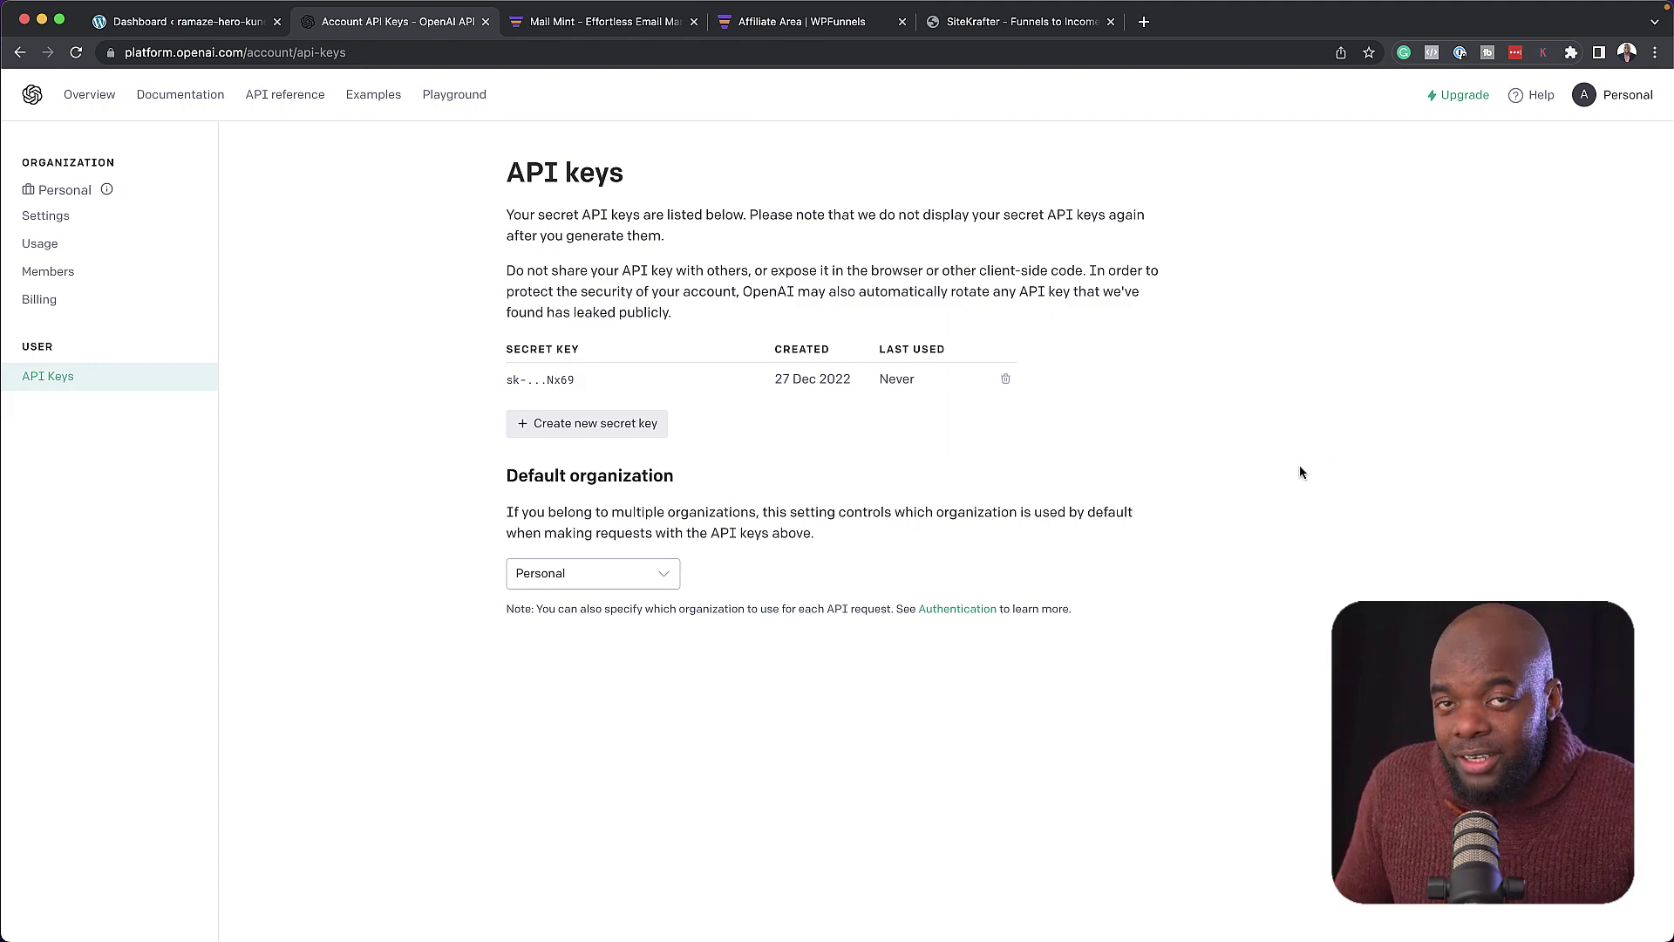
Step: Generate a new secret key from the OpenAI API keys page and copy it
click(1635, 92)
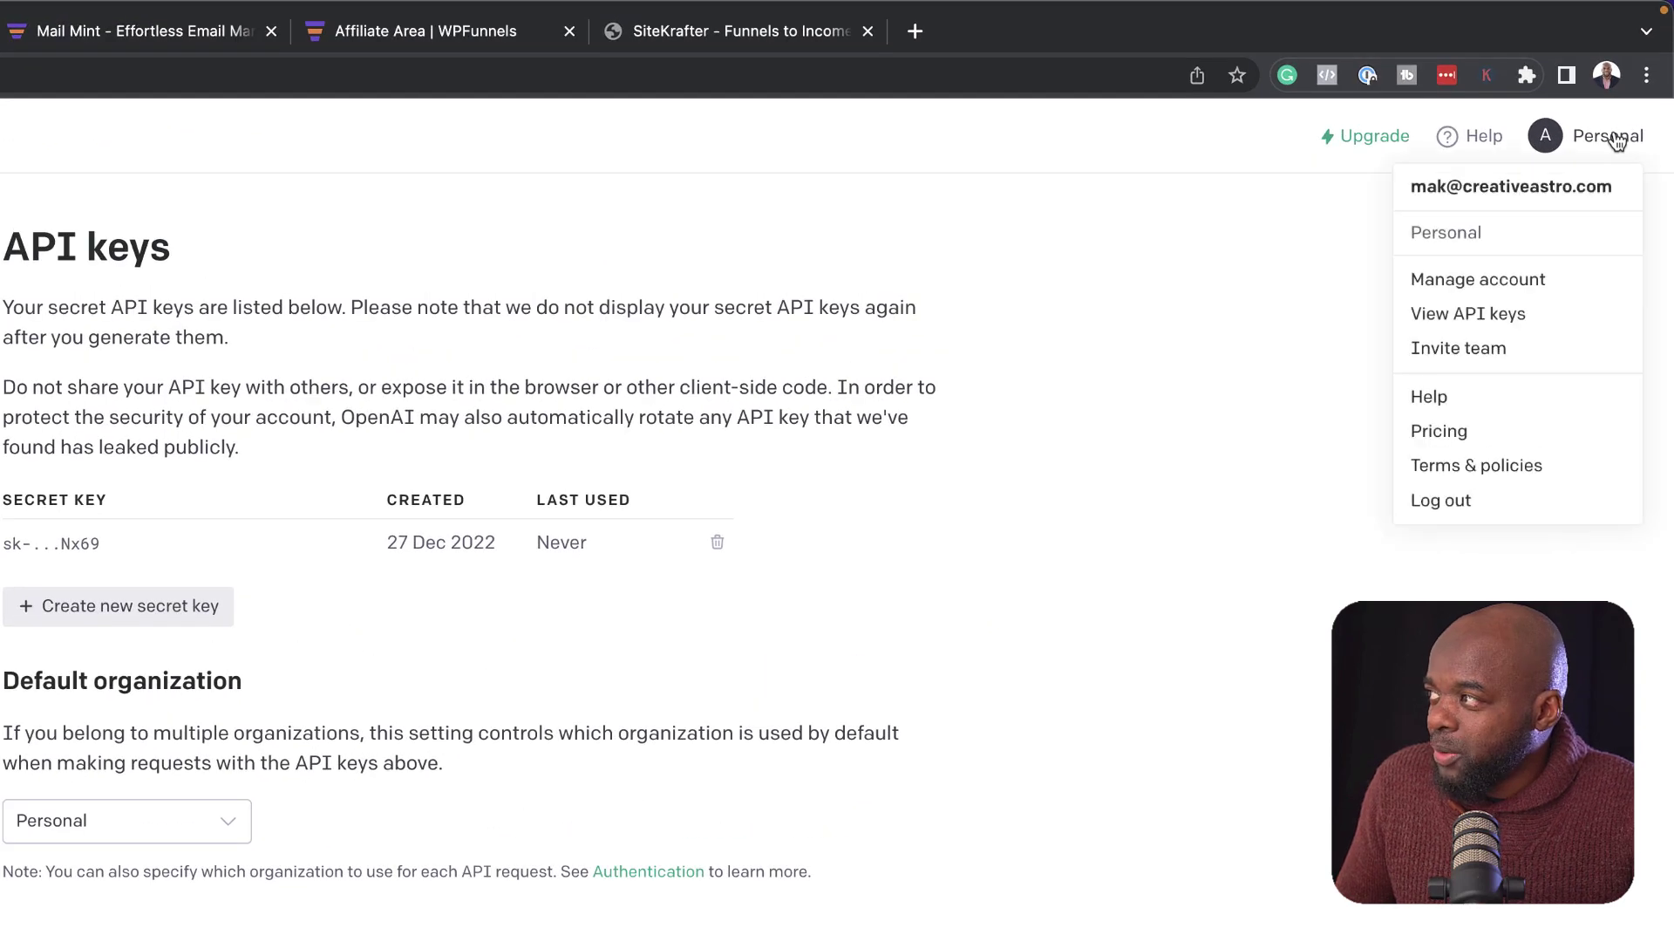
click(1499, 320)
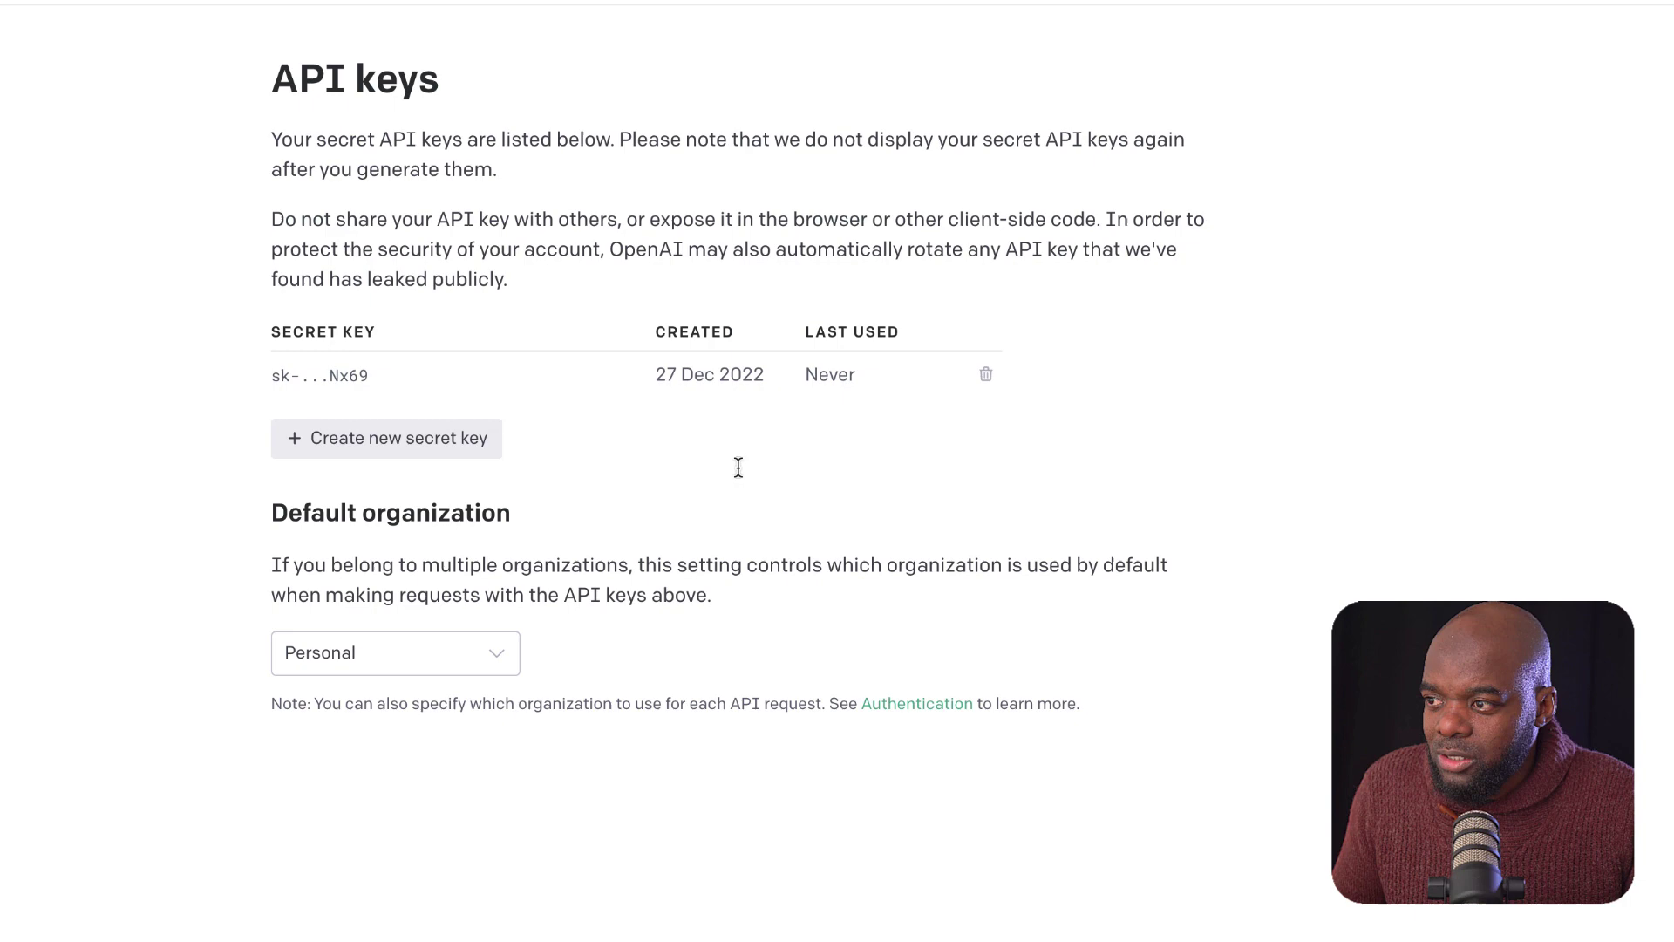
click(410, 450)
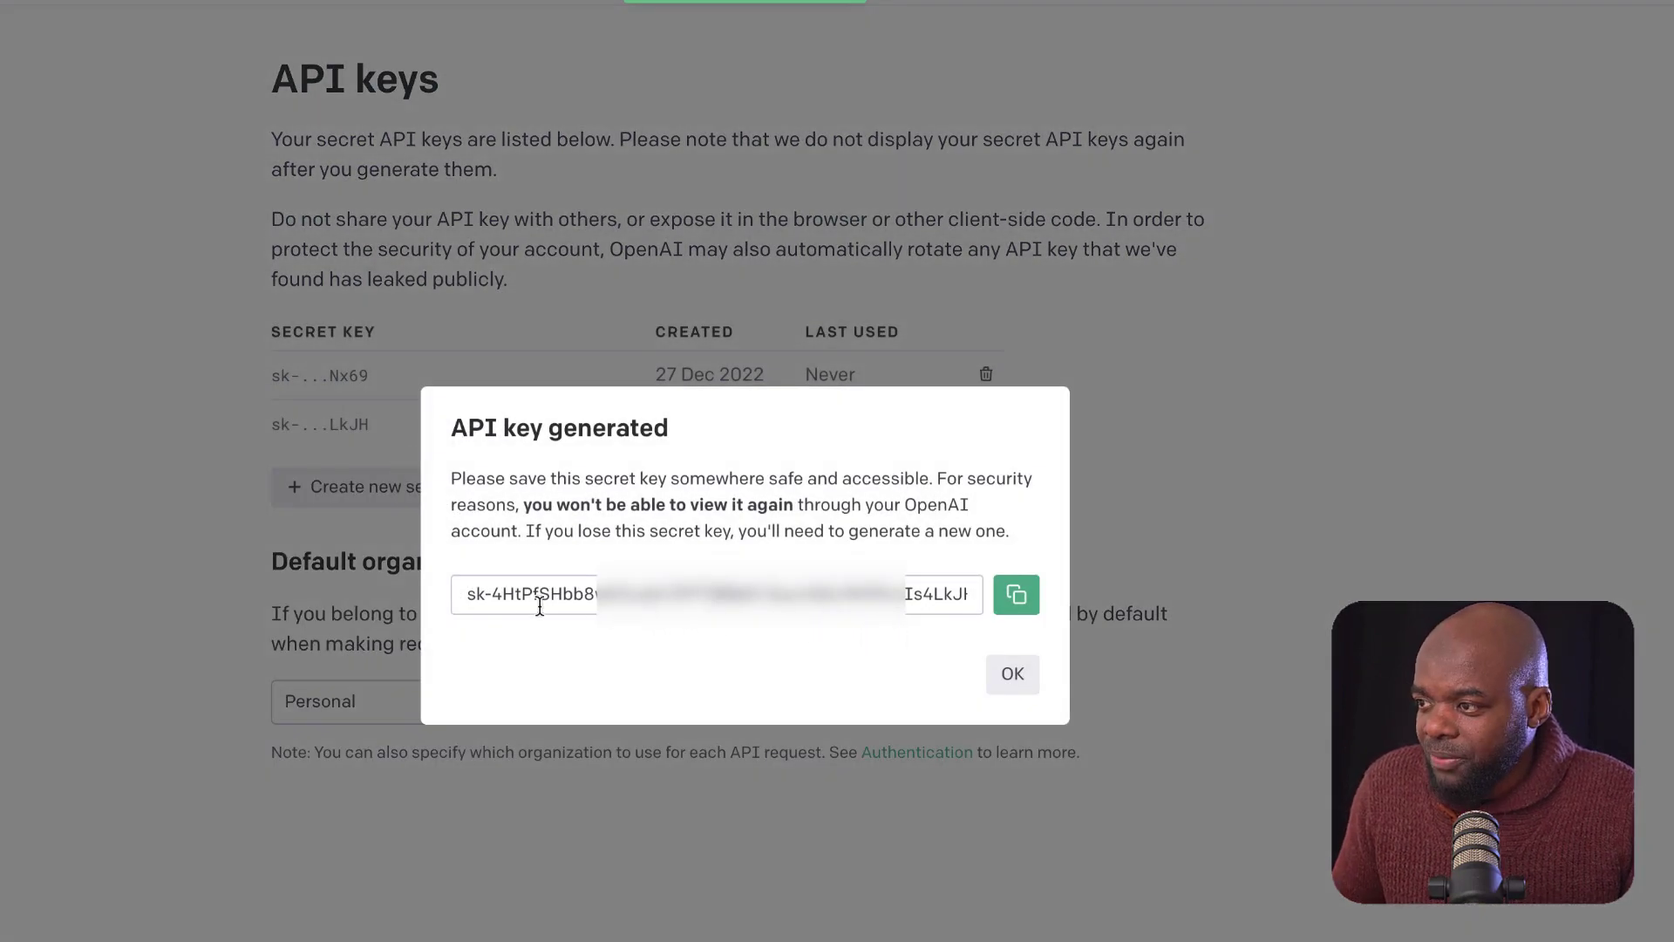
click(1016, 596)
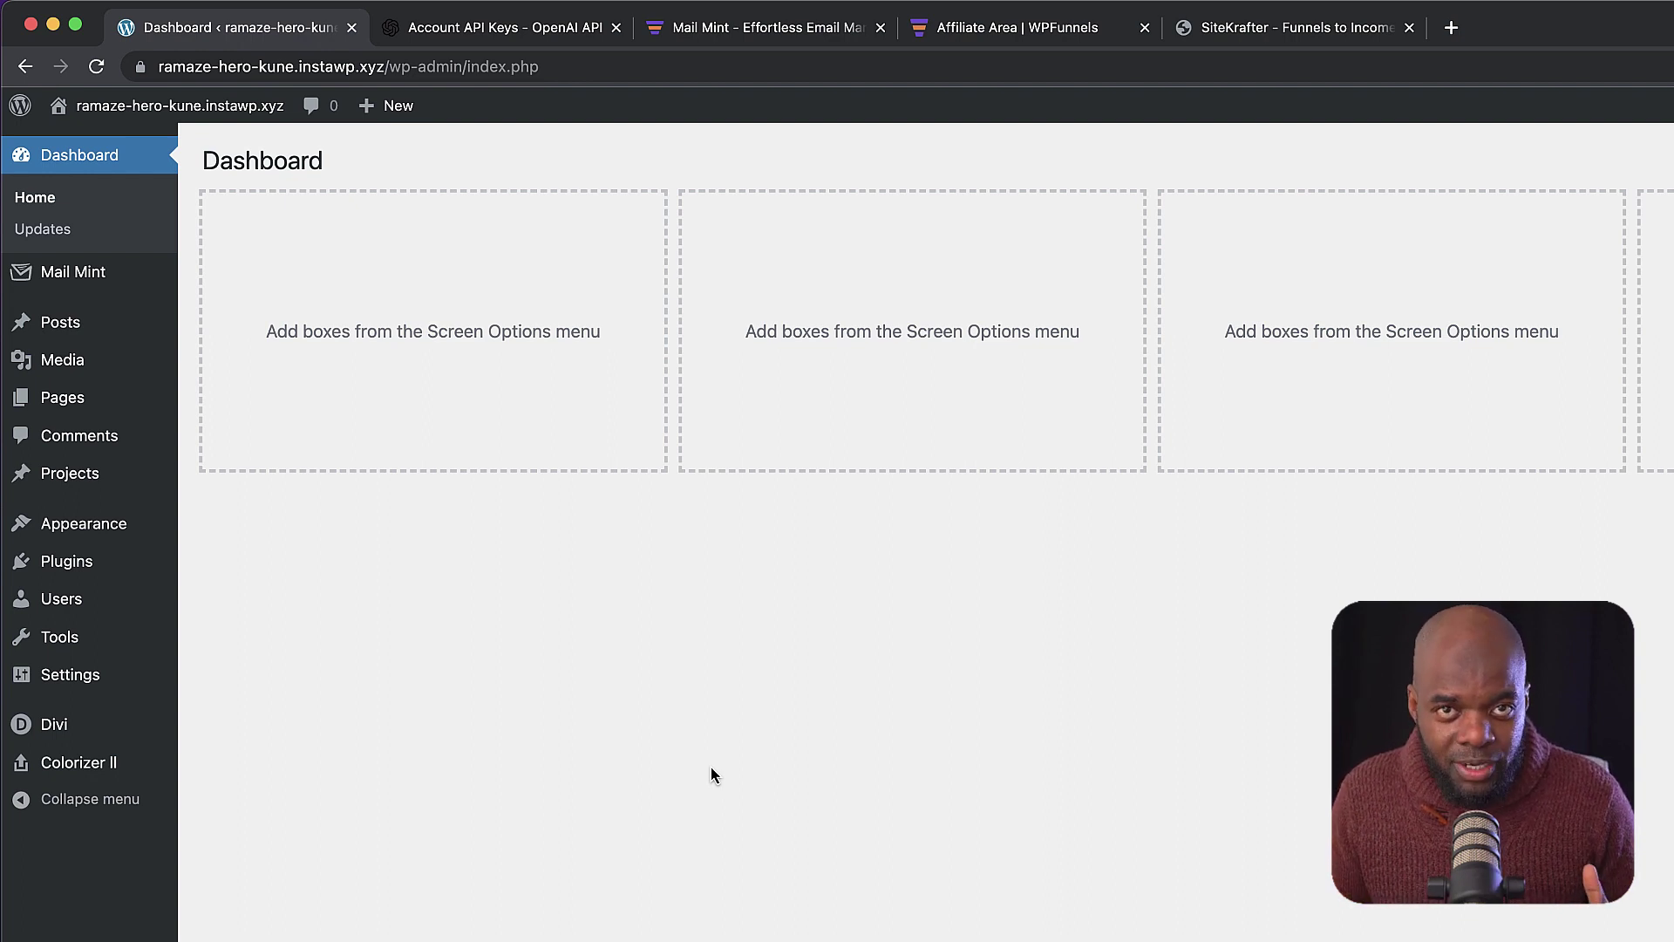
Step: In Mail Mint's OpenAI settings, swap the old secret key for the copied new key and connect
mouse_move(110, 274)
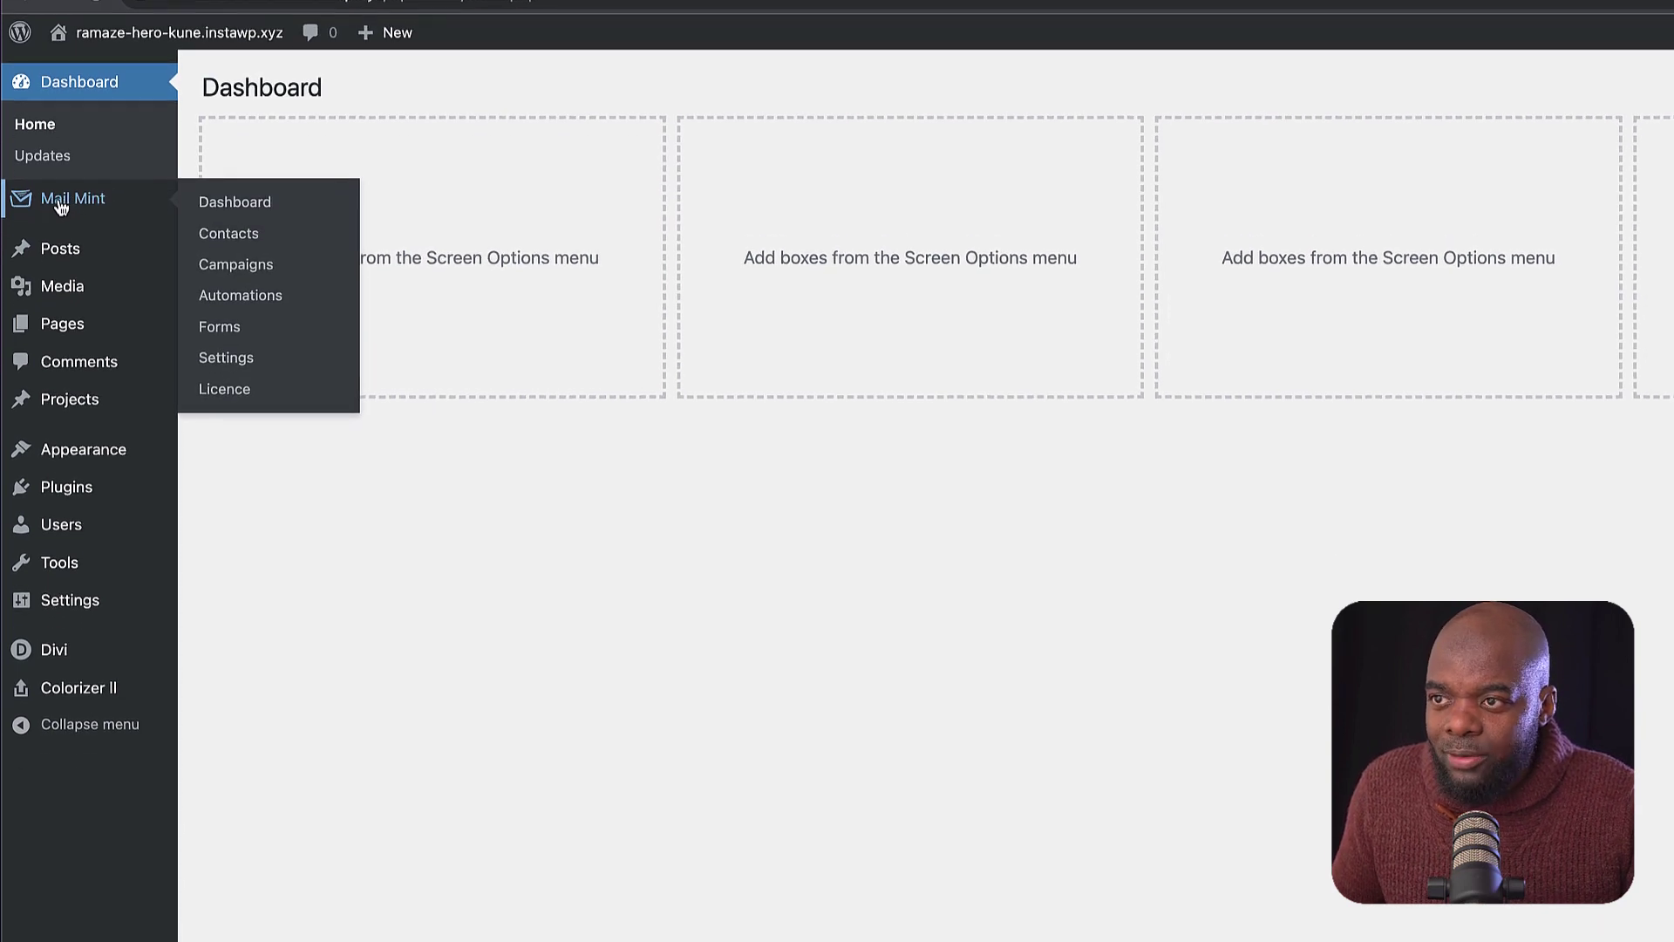
click(224, 366)
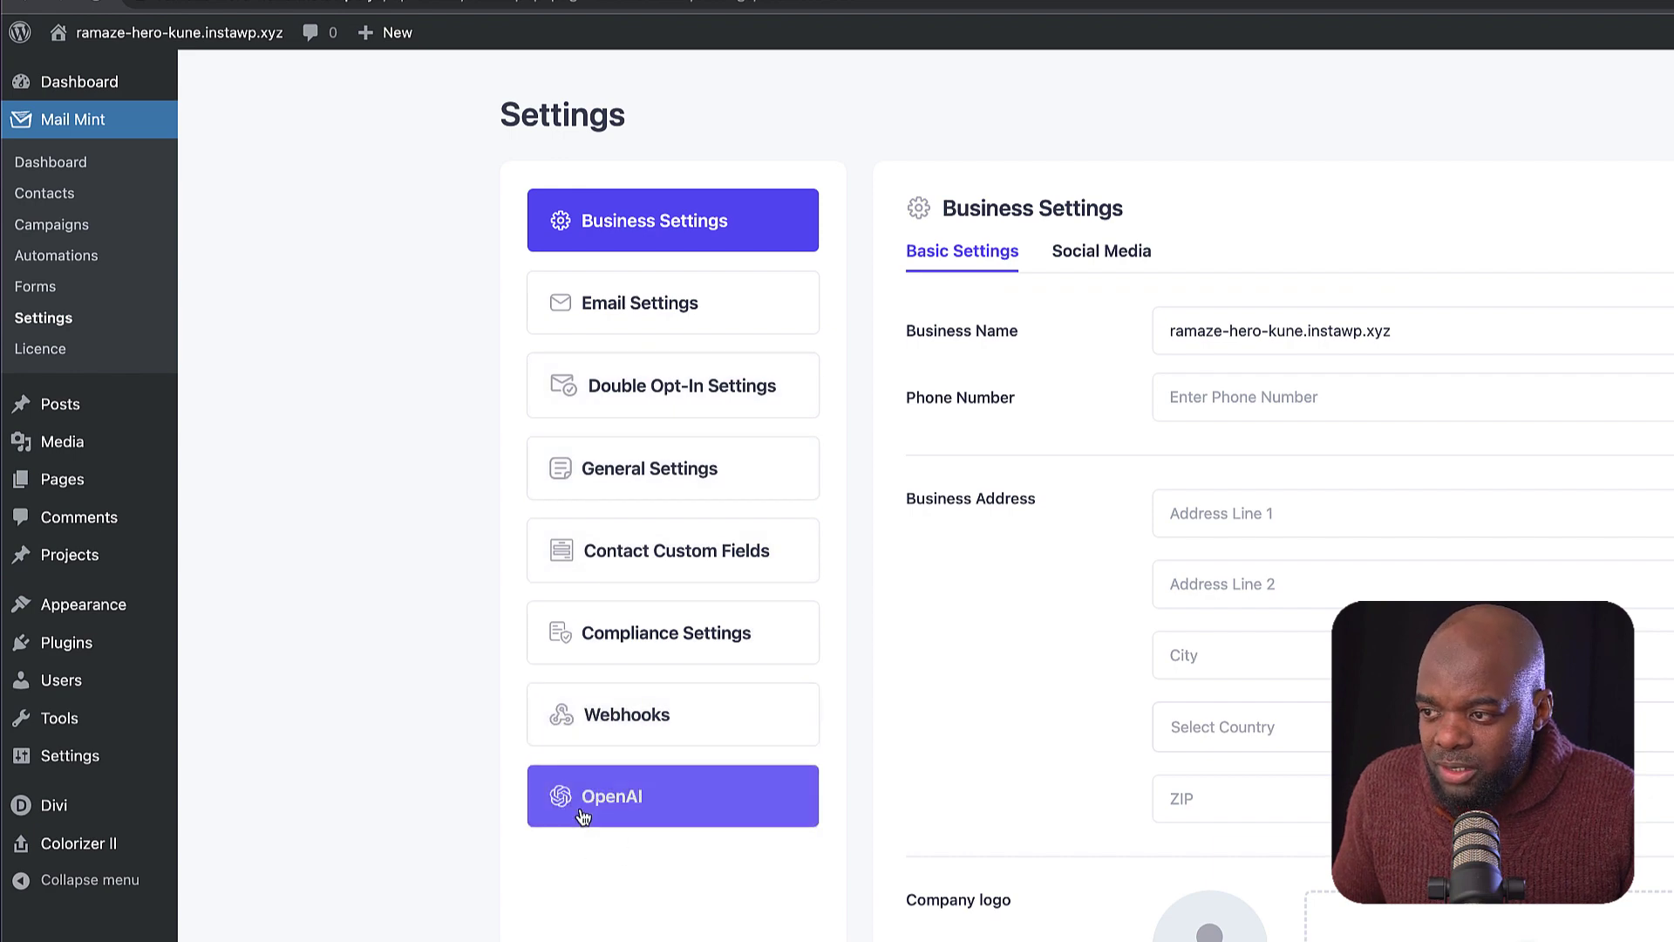
click(663, 810)
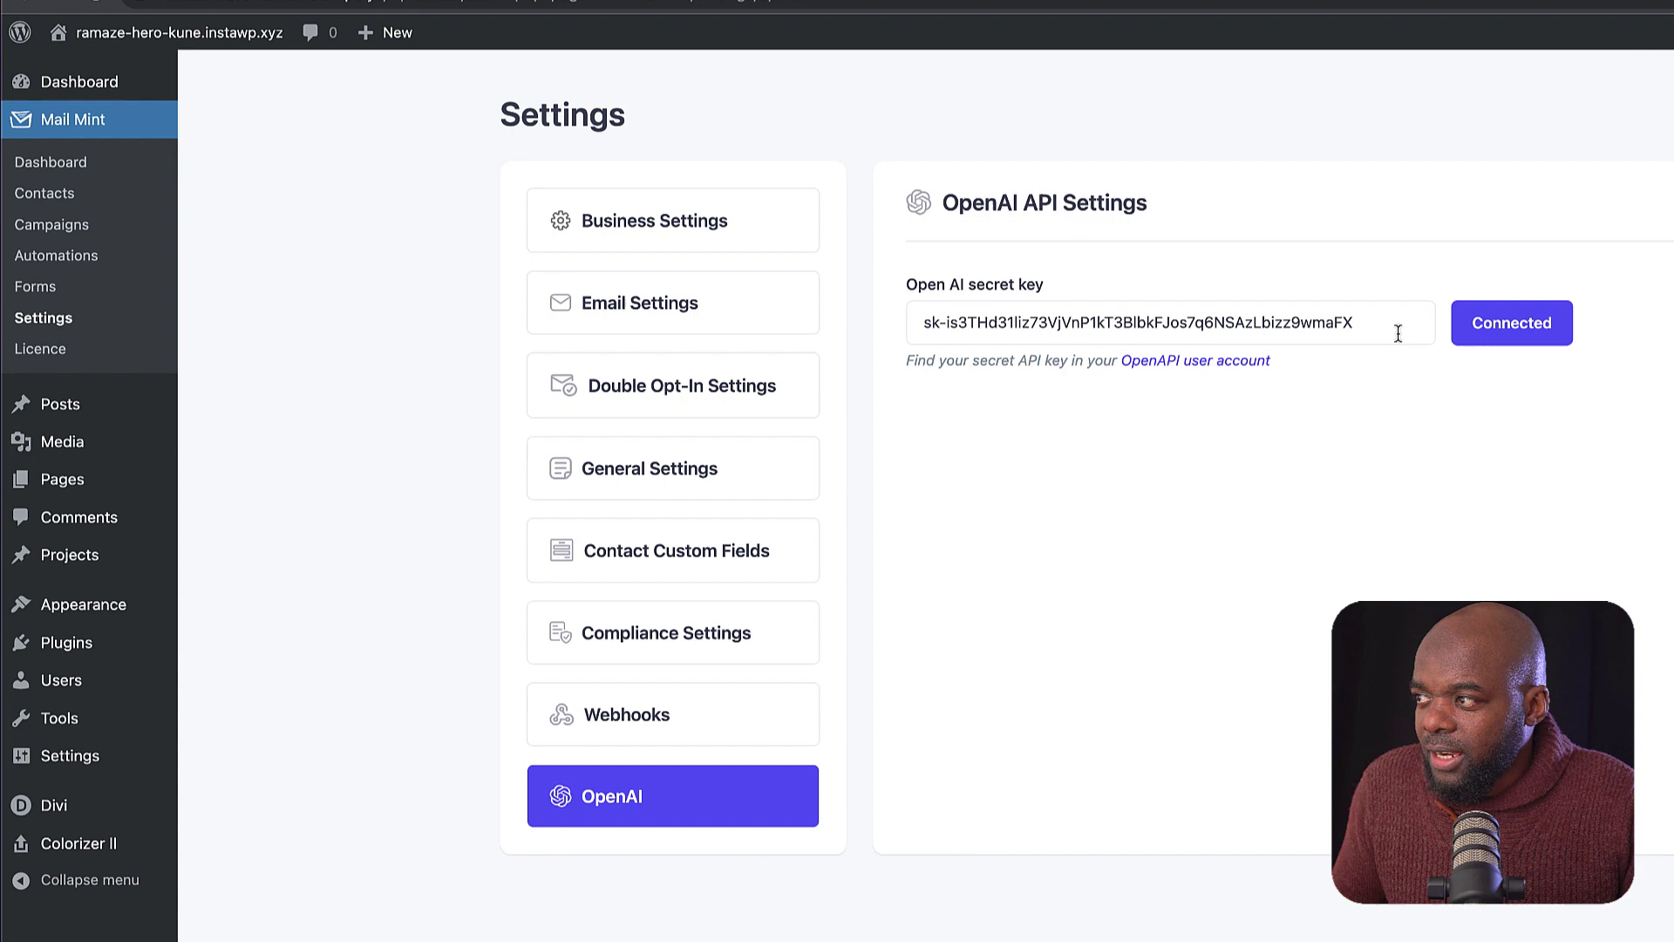
double_click(1398, 334)
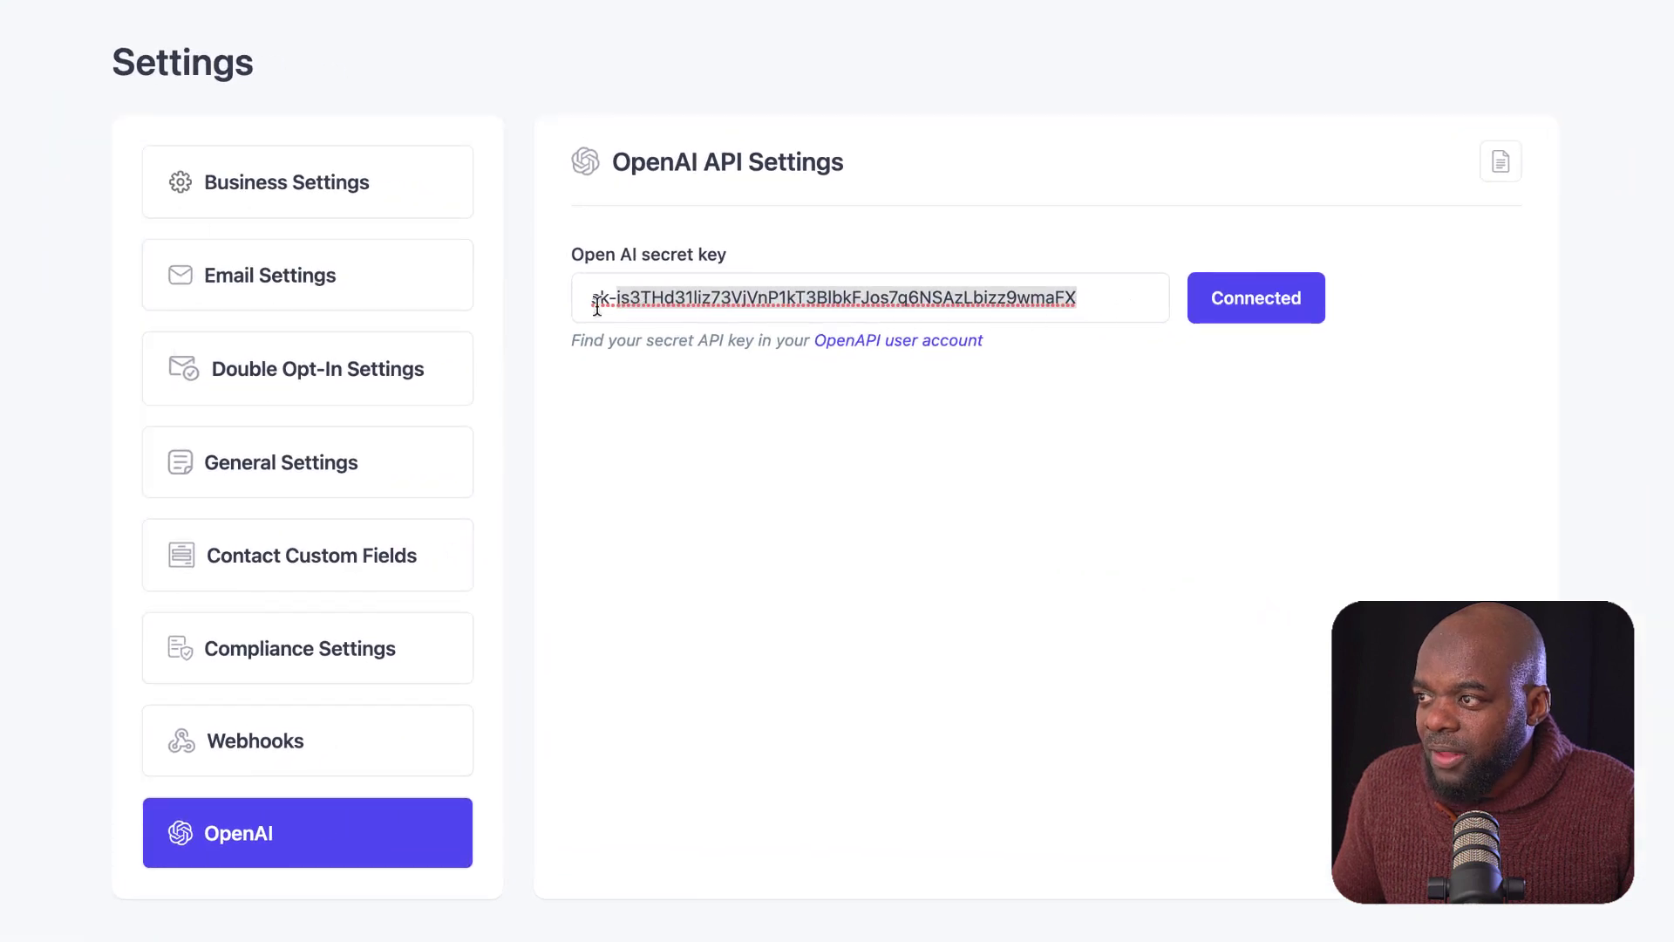
triple_click(1103, 315)
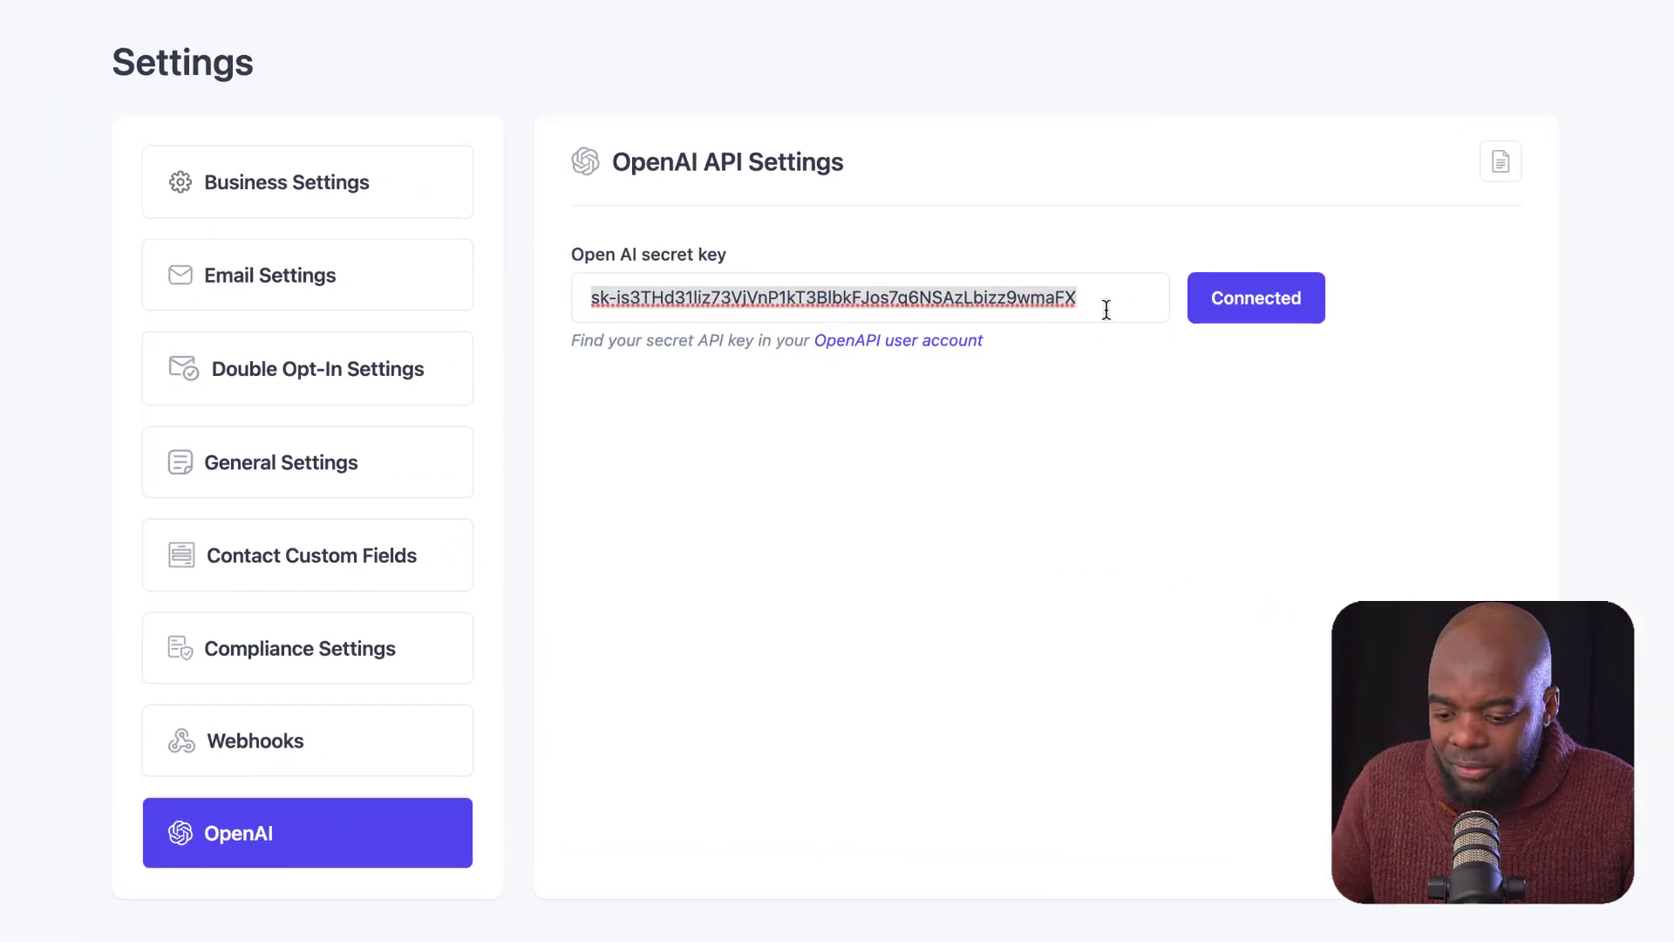
key(BackSpace)
key(ctrl+v)
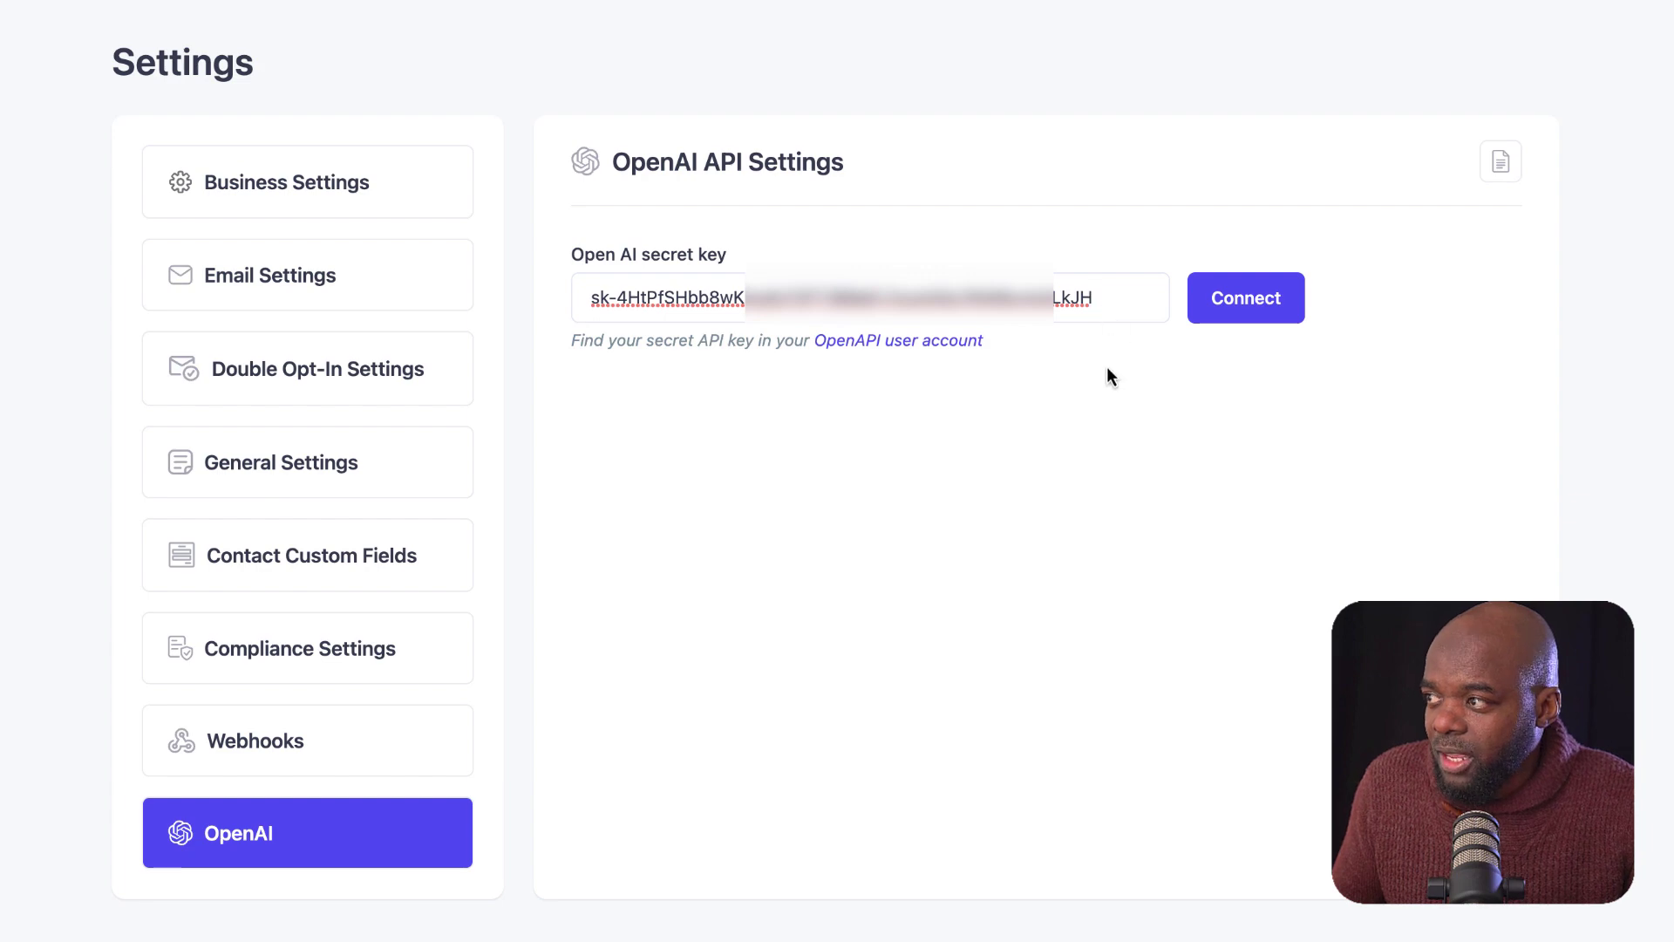
click(1269, 302)
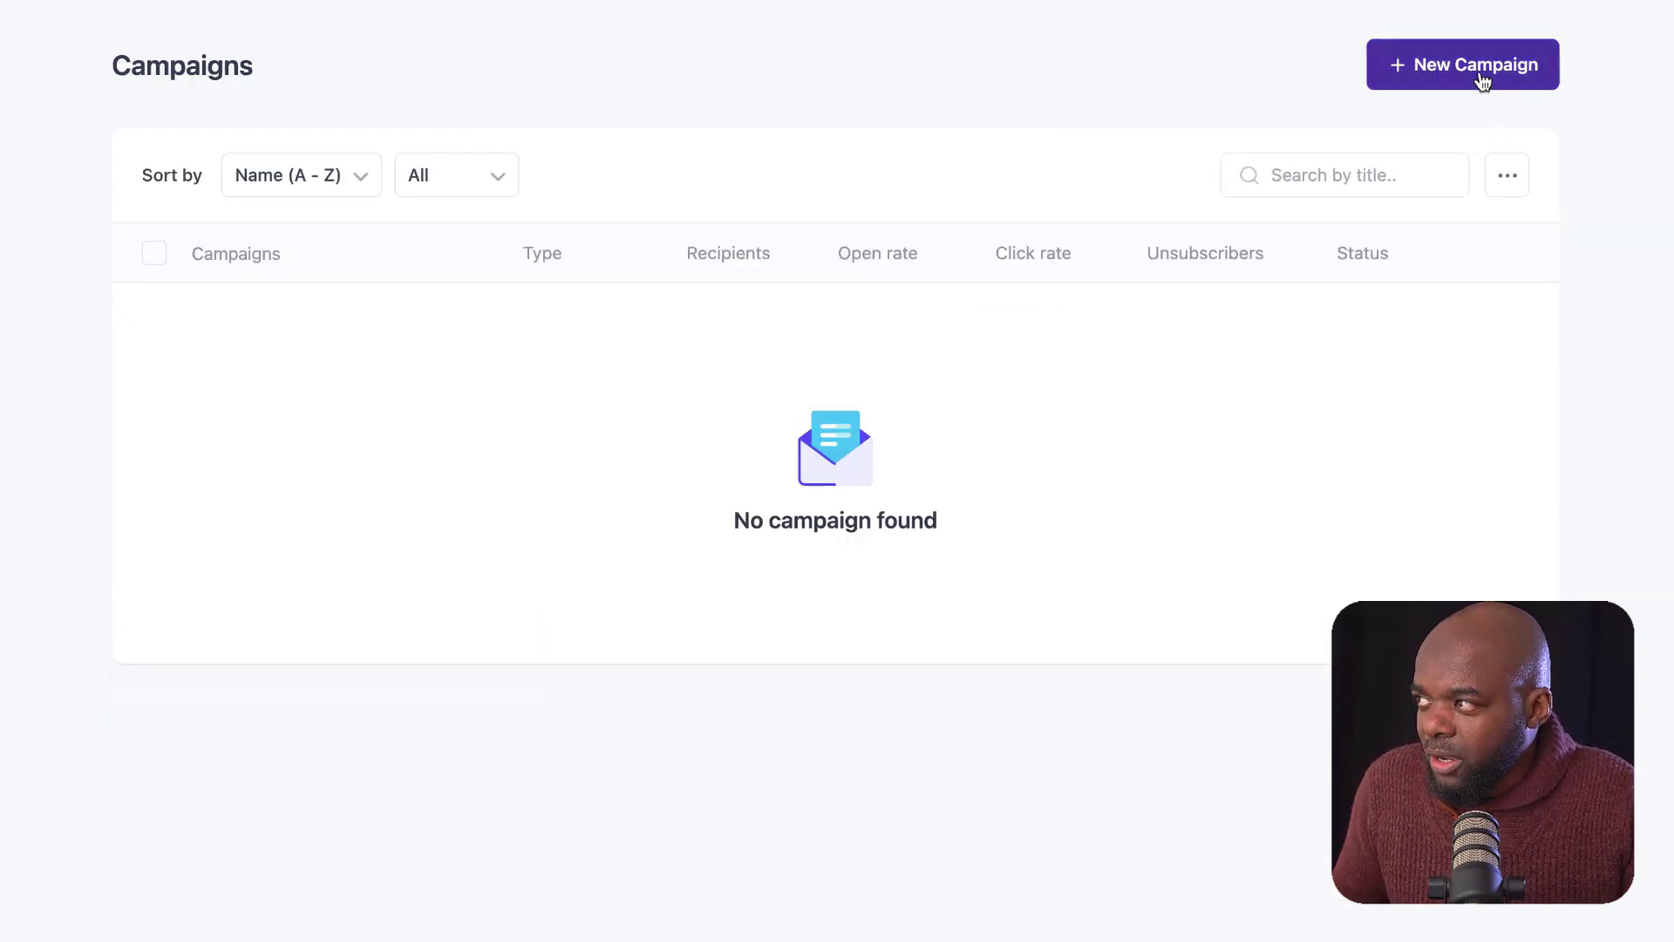
Step: Create a new Regular Email Campaign from the Campaigns page
click(1483, 77)
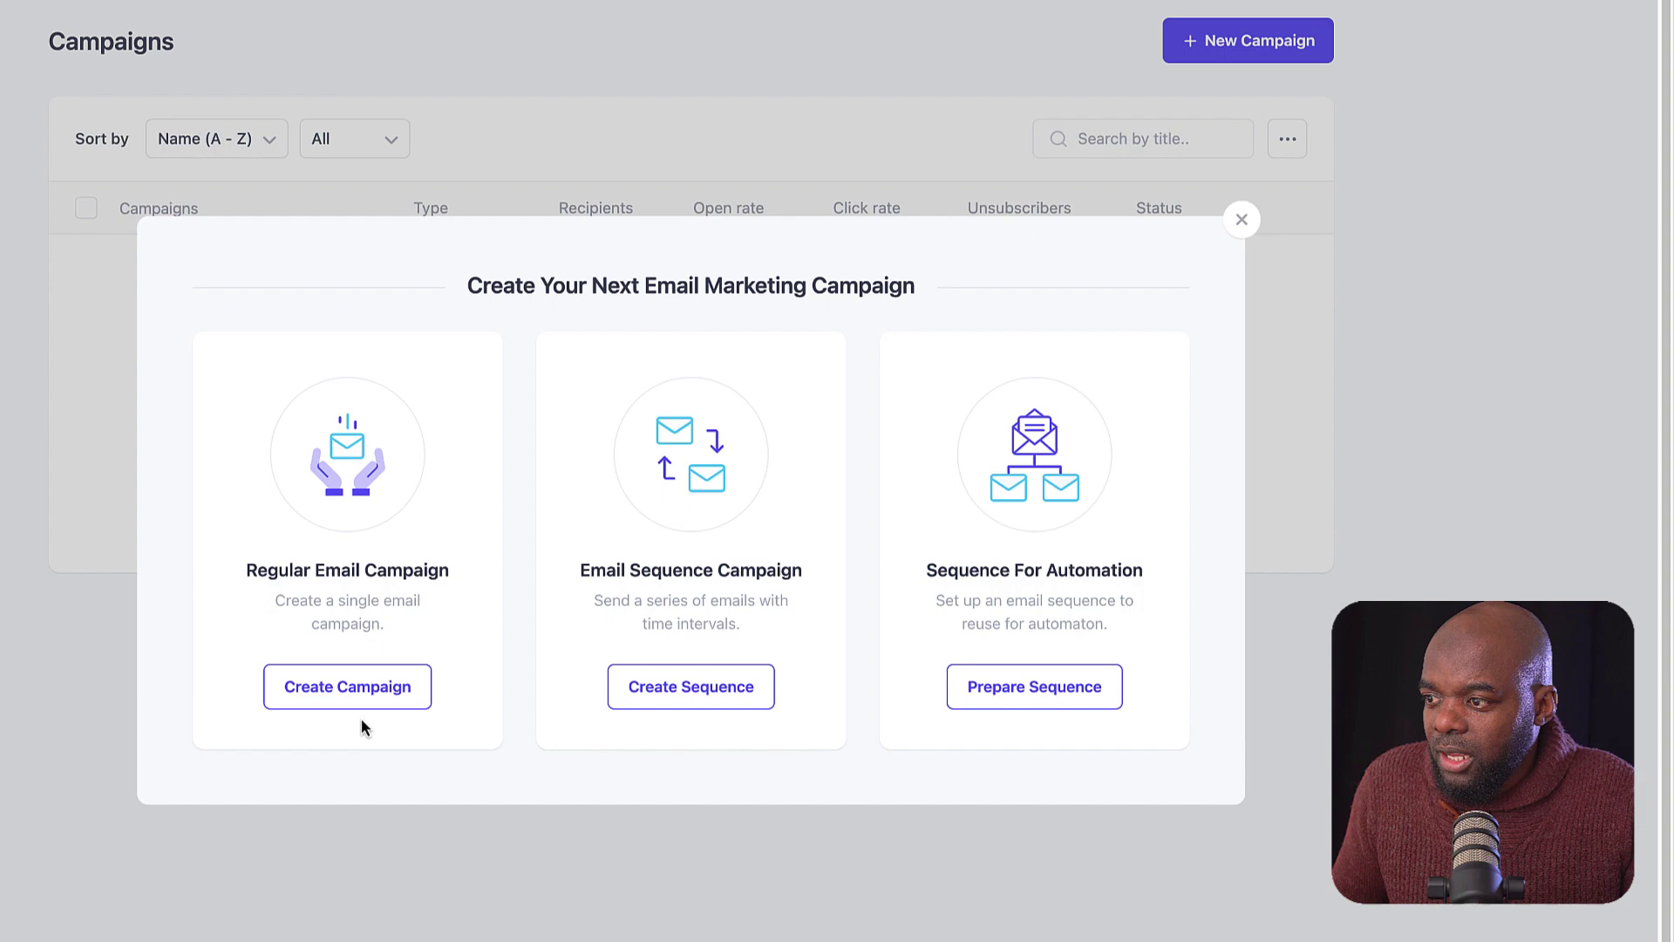
click(490, 805)
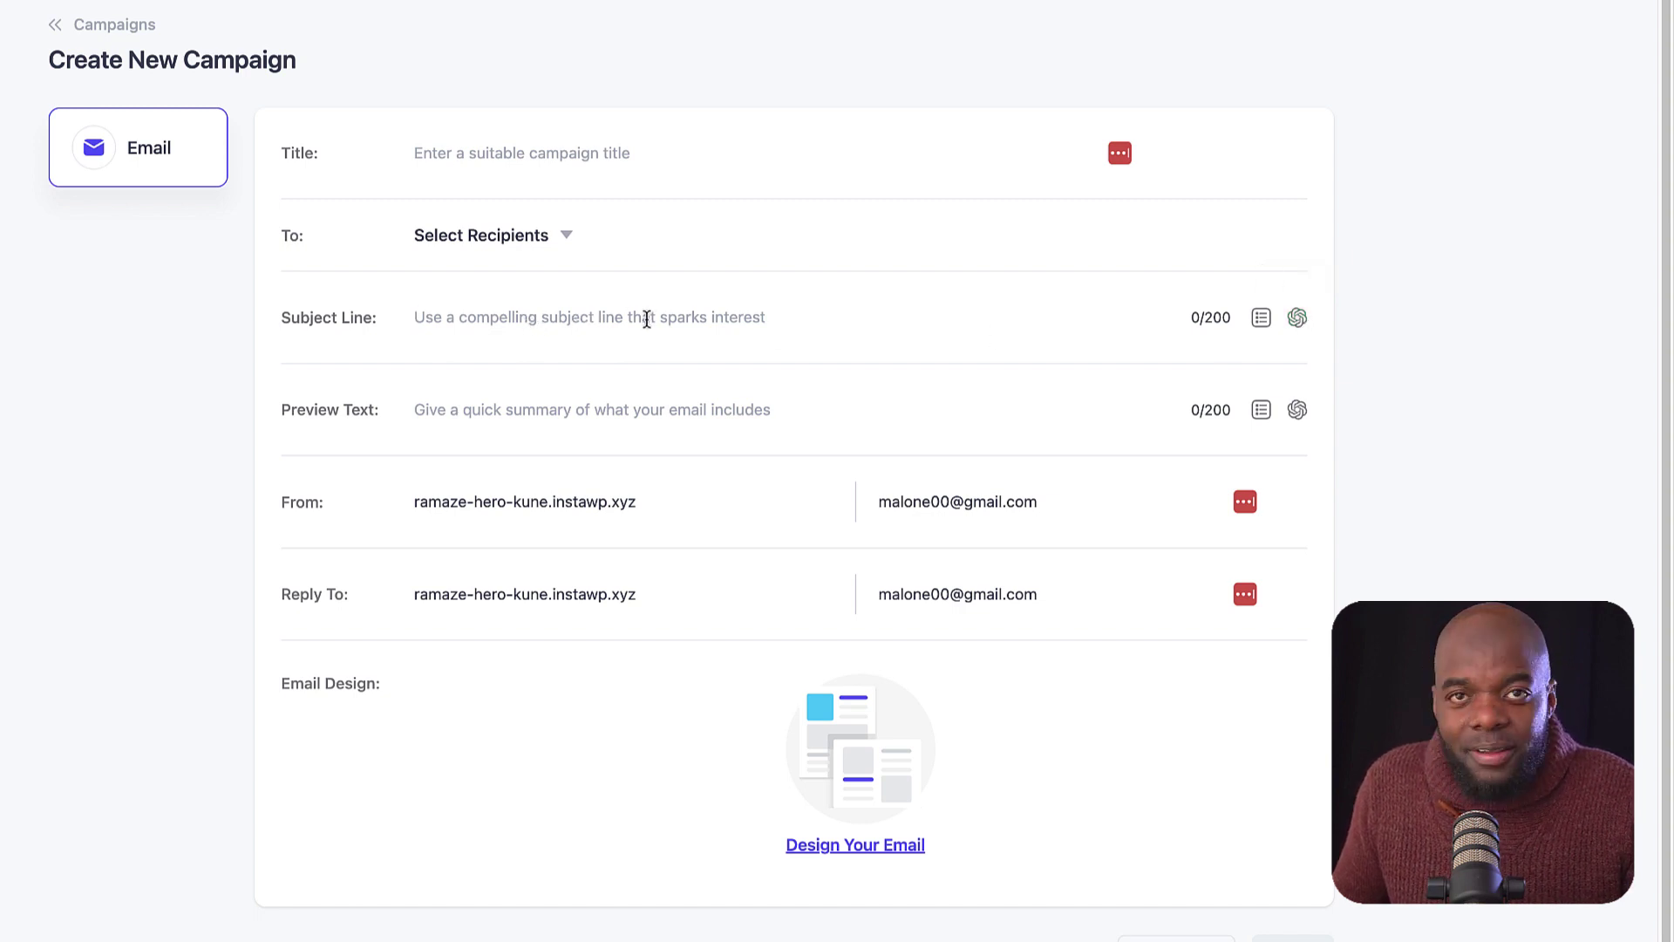
Step: Prompt the AI with 'Di' and use 'Transform Your Site Quickly with These Divi Tips & Tricks' as subject
click(1297, 318)
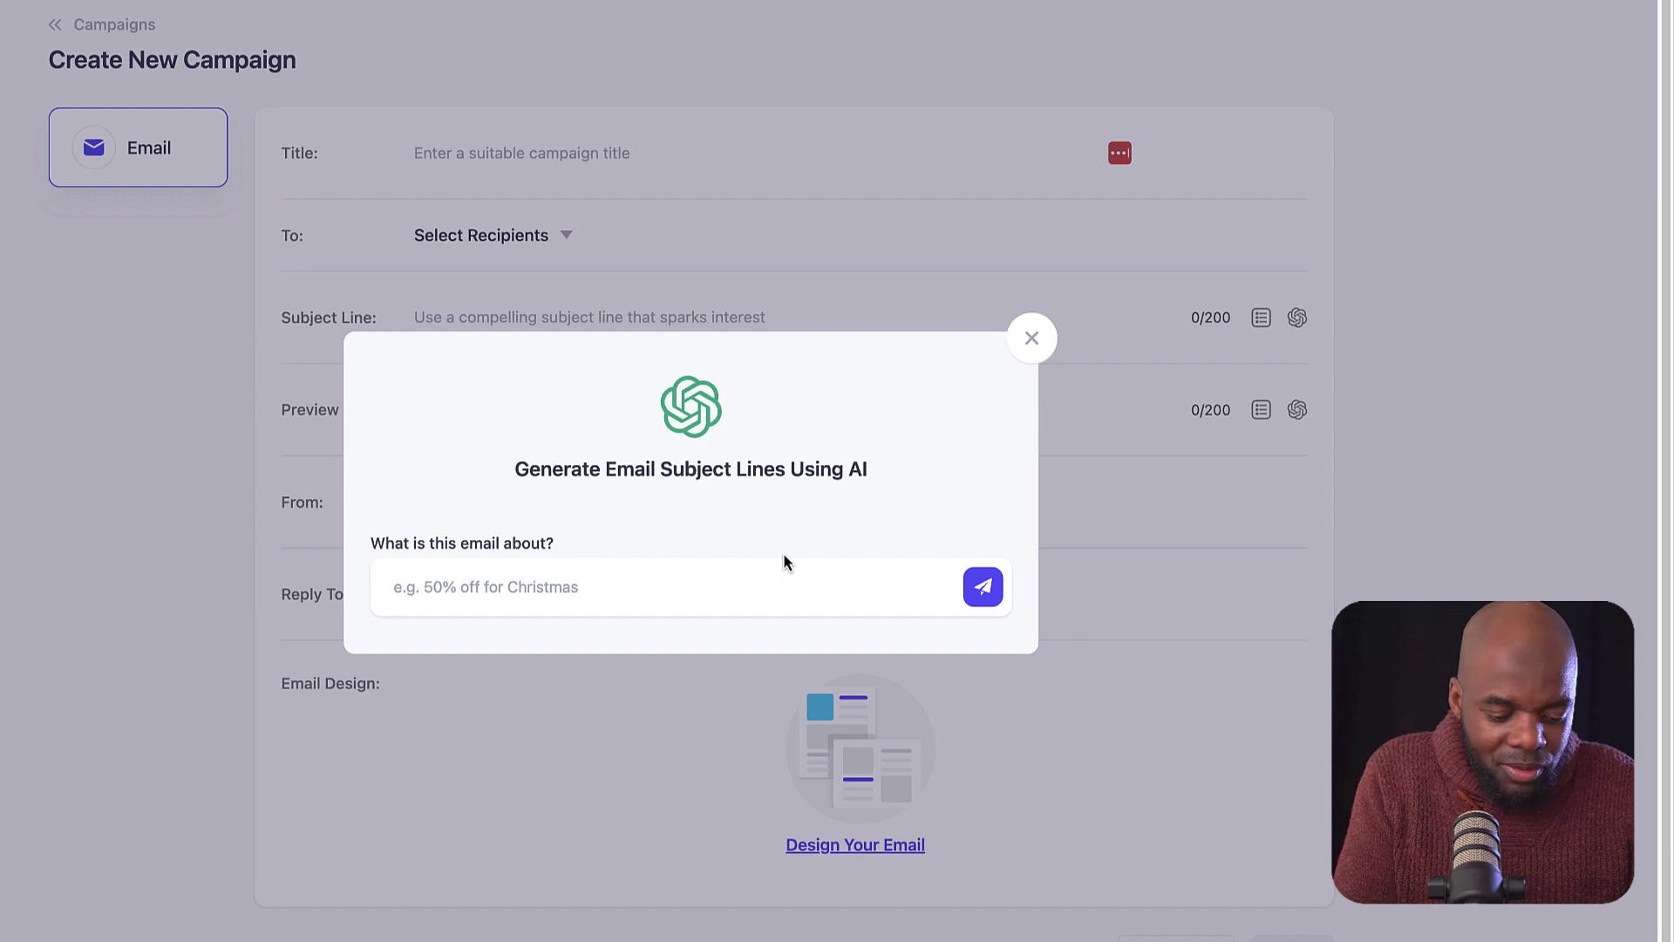
text(Di)
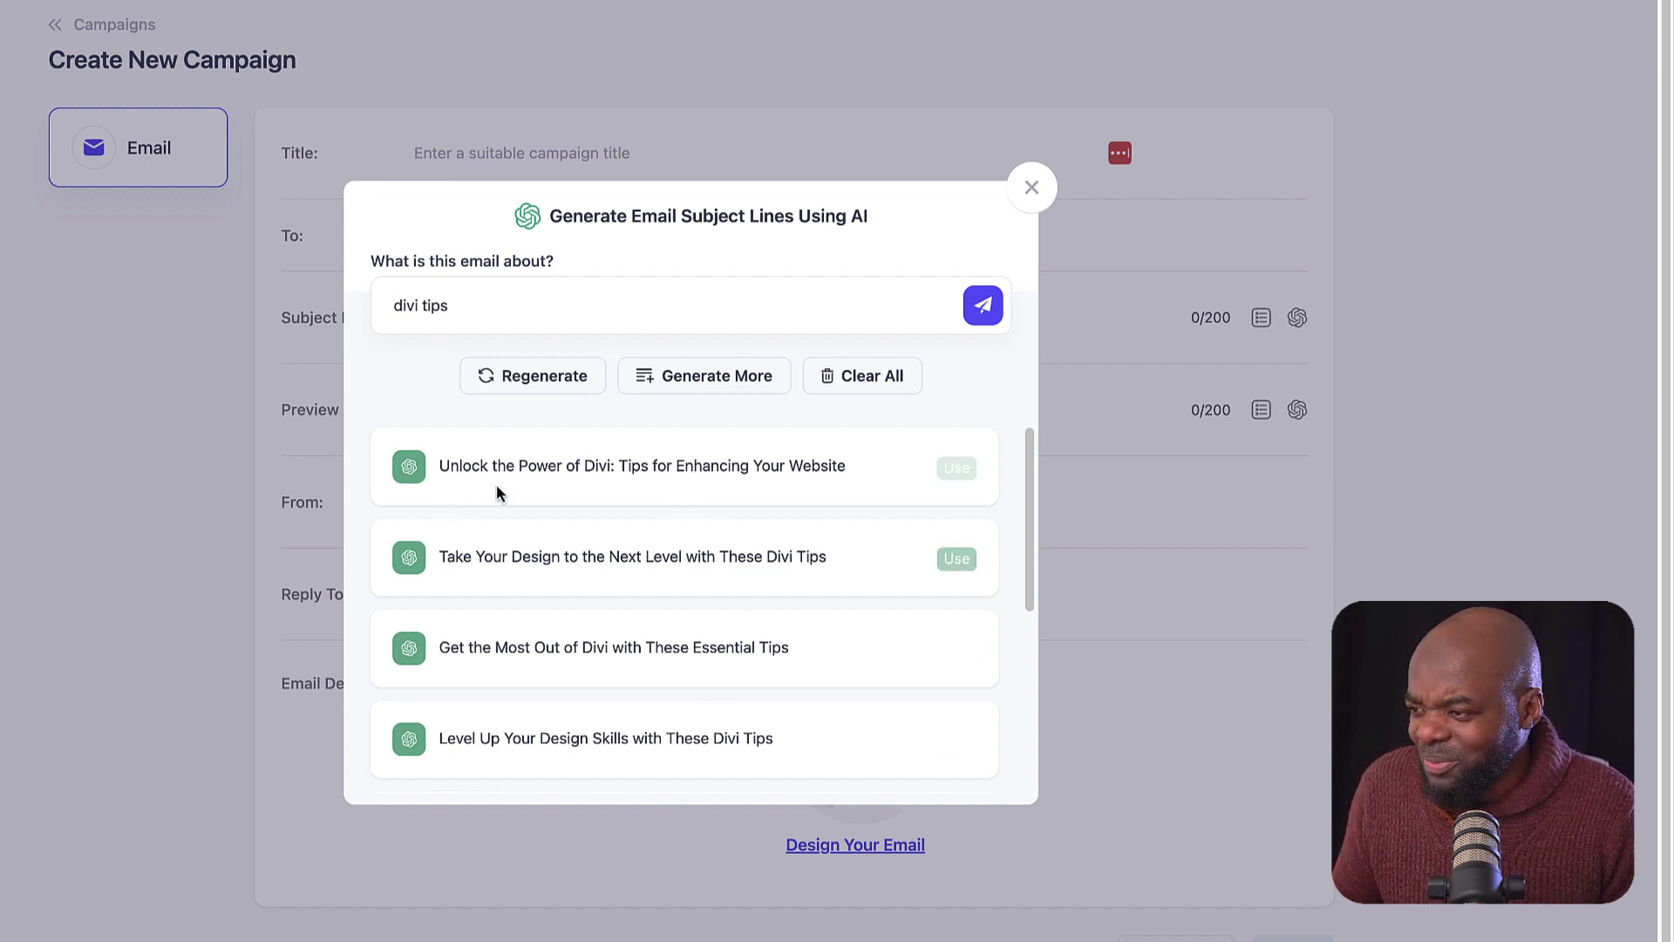
scroll(689, 678, down, 2)
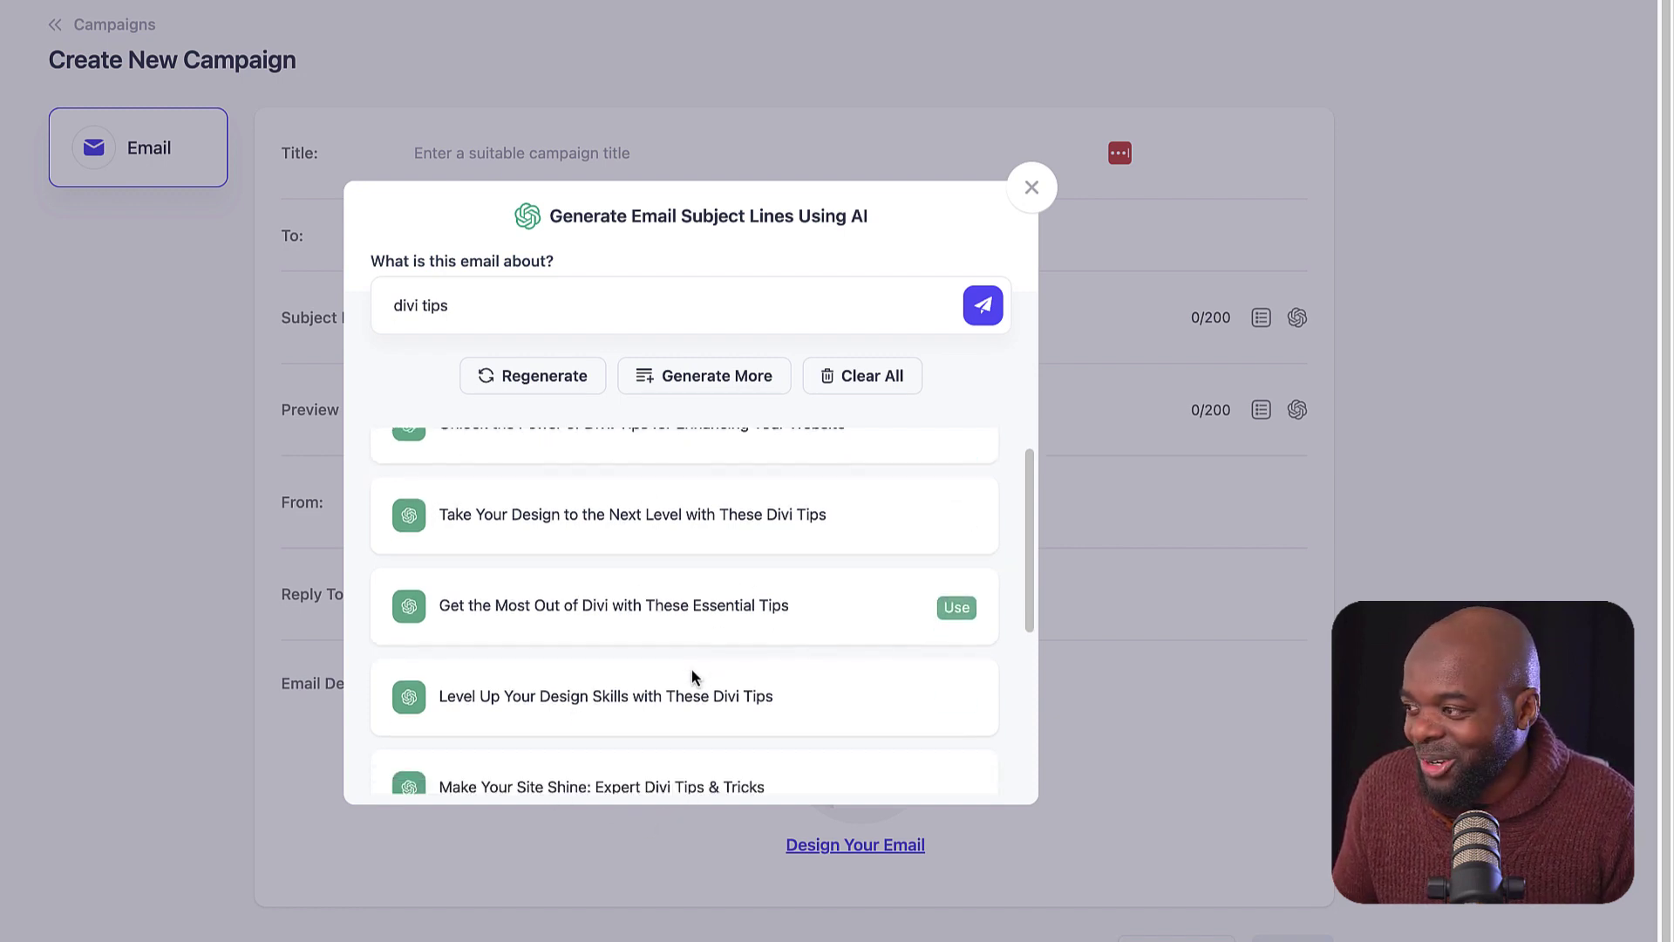
scroll(692, 671, down, 4)
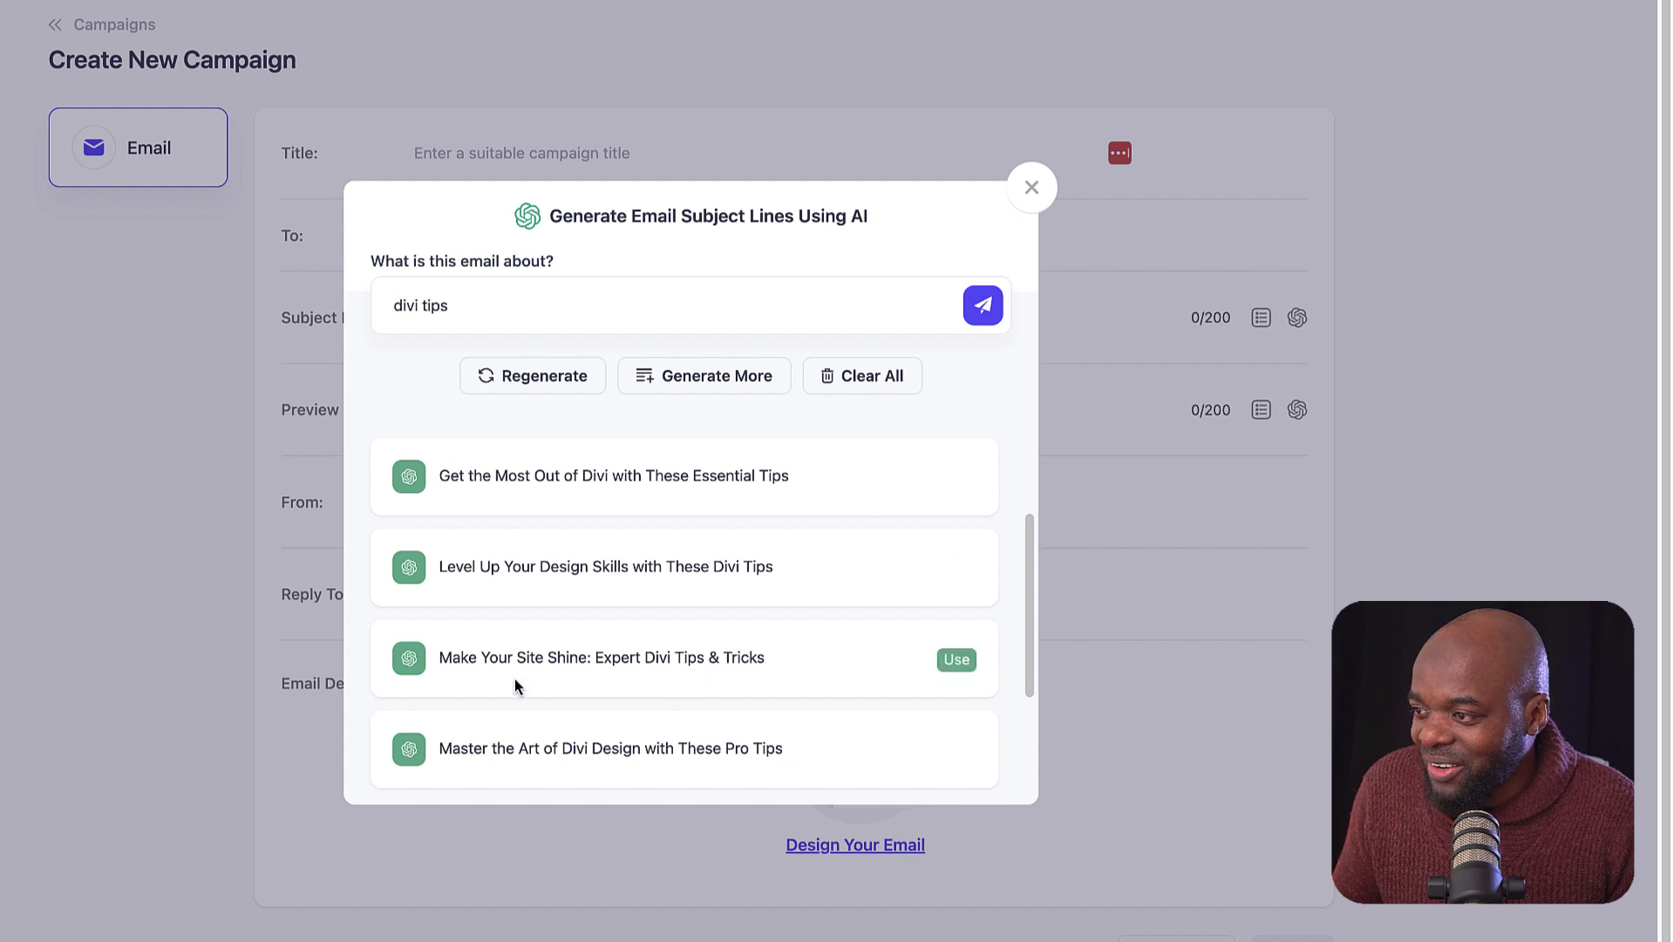
scroll(846, 671, down, 4)
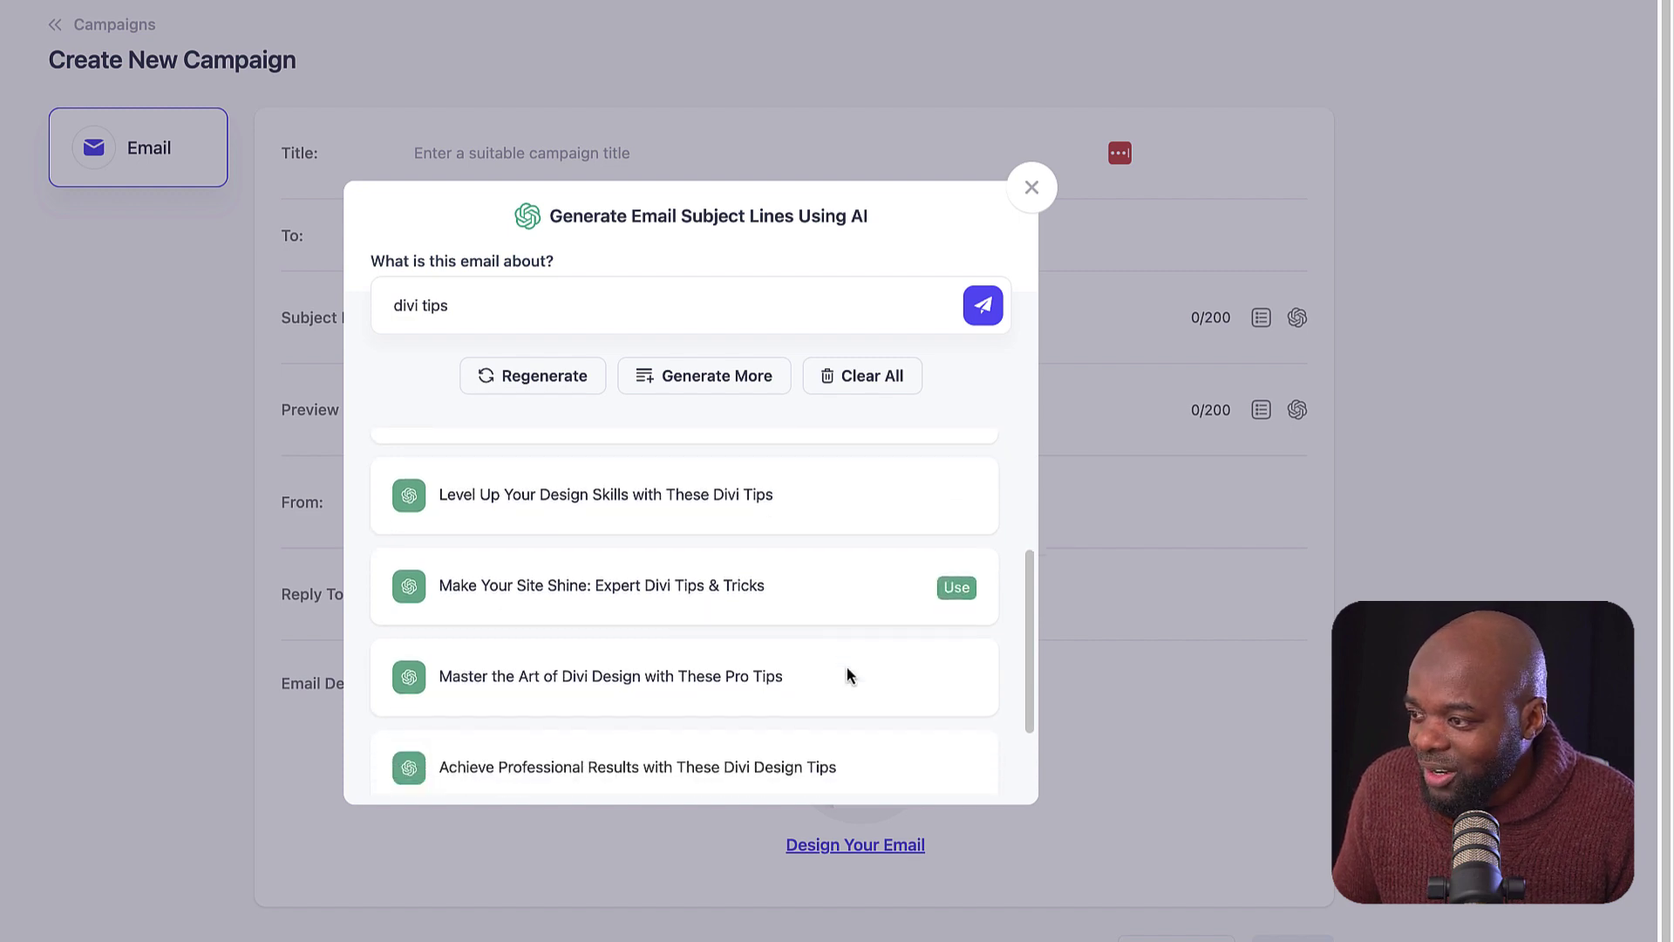
scroll(898, 663, up, 8)
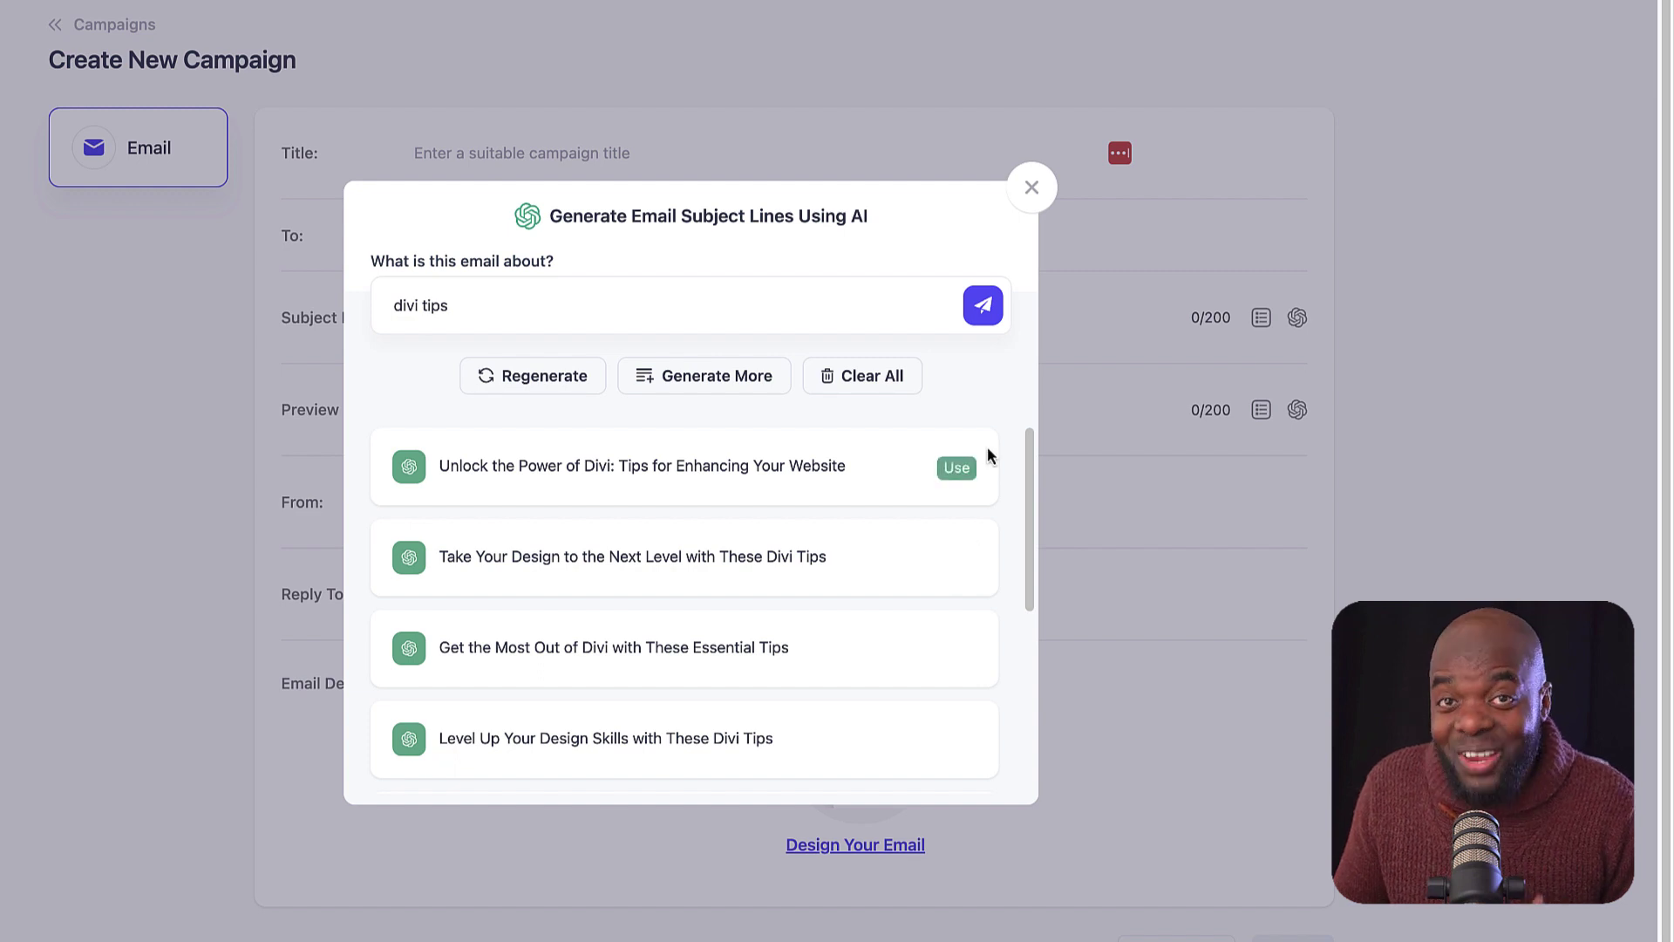
scroll(719, 600, down, 2)
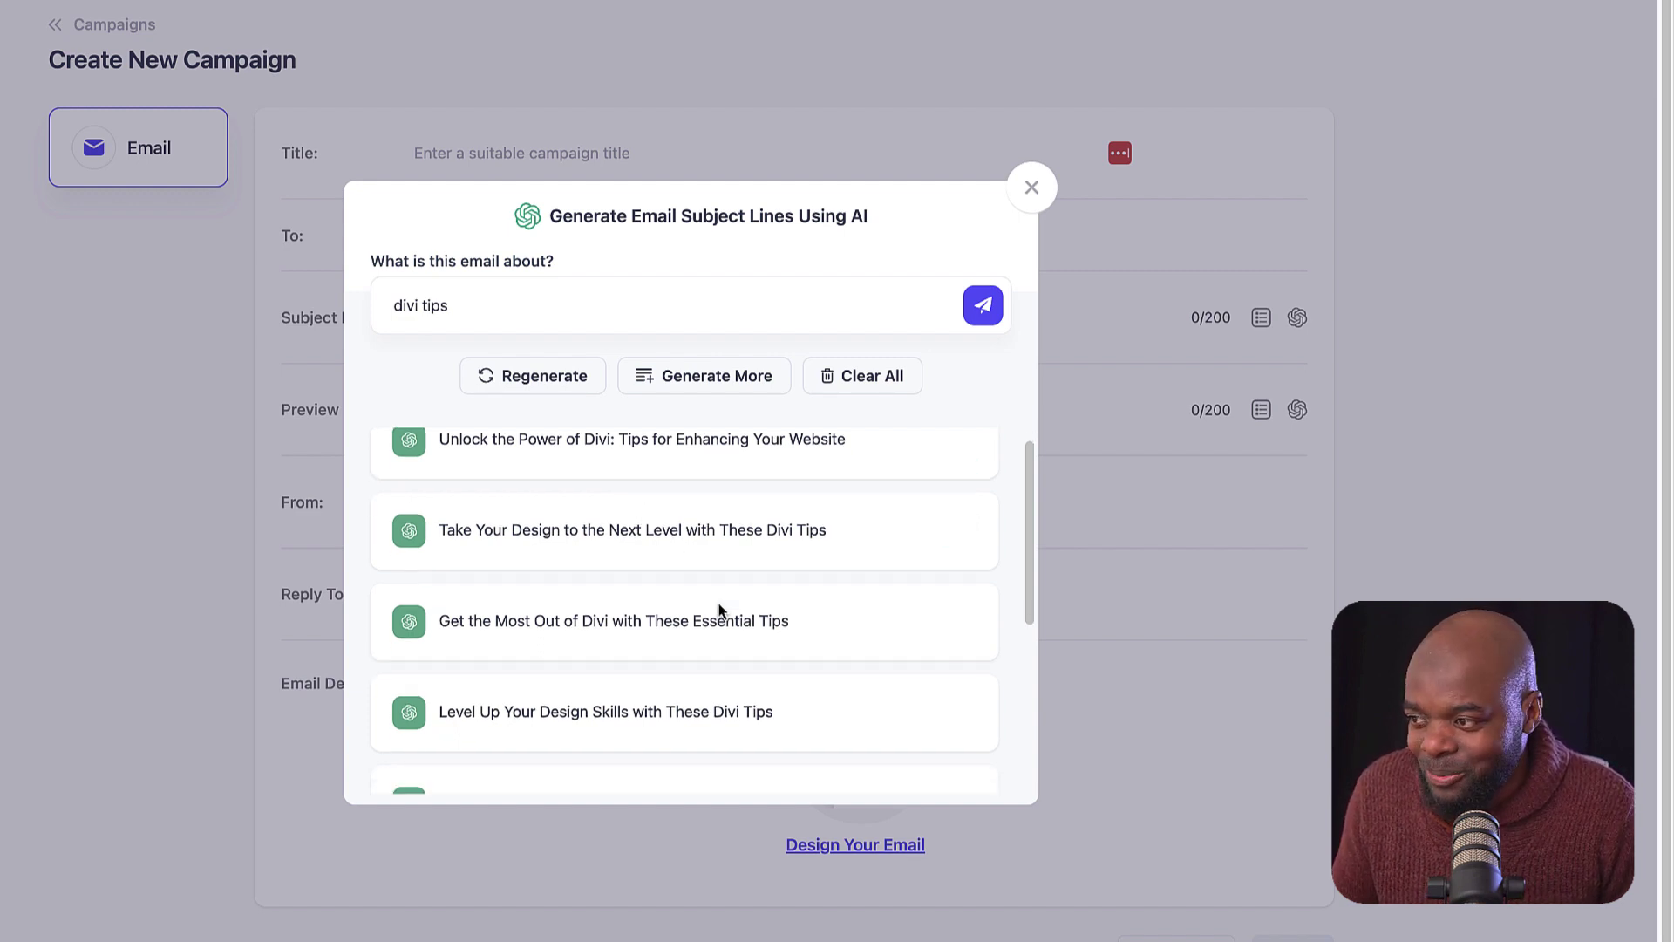
scroll(719, 602, down, 3)
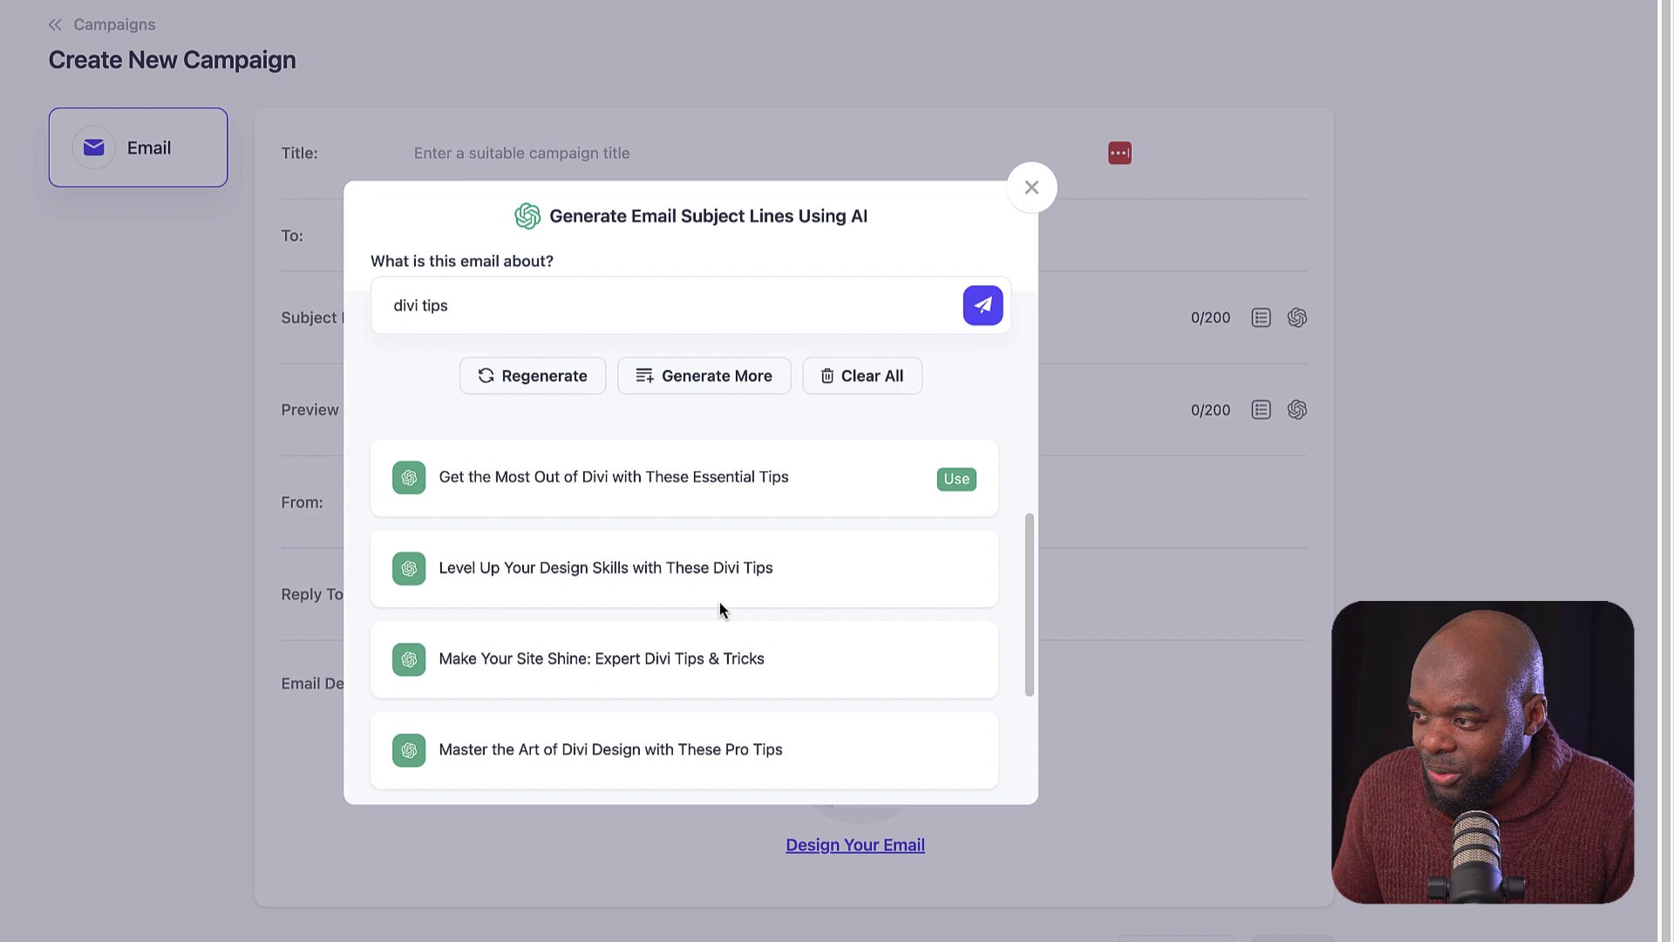
scroll(720, 601, down, 4)
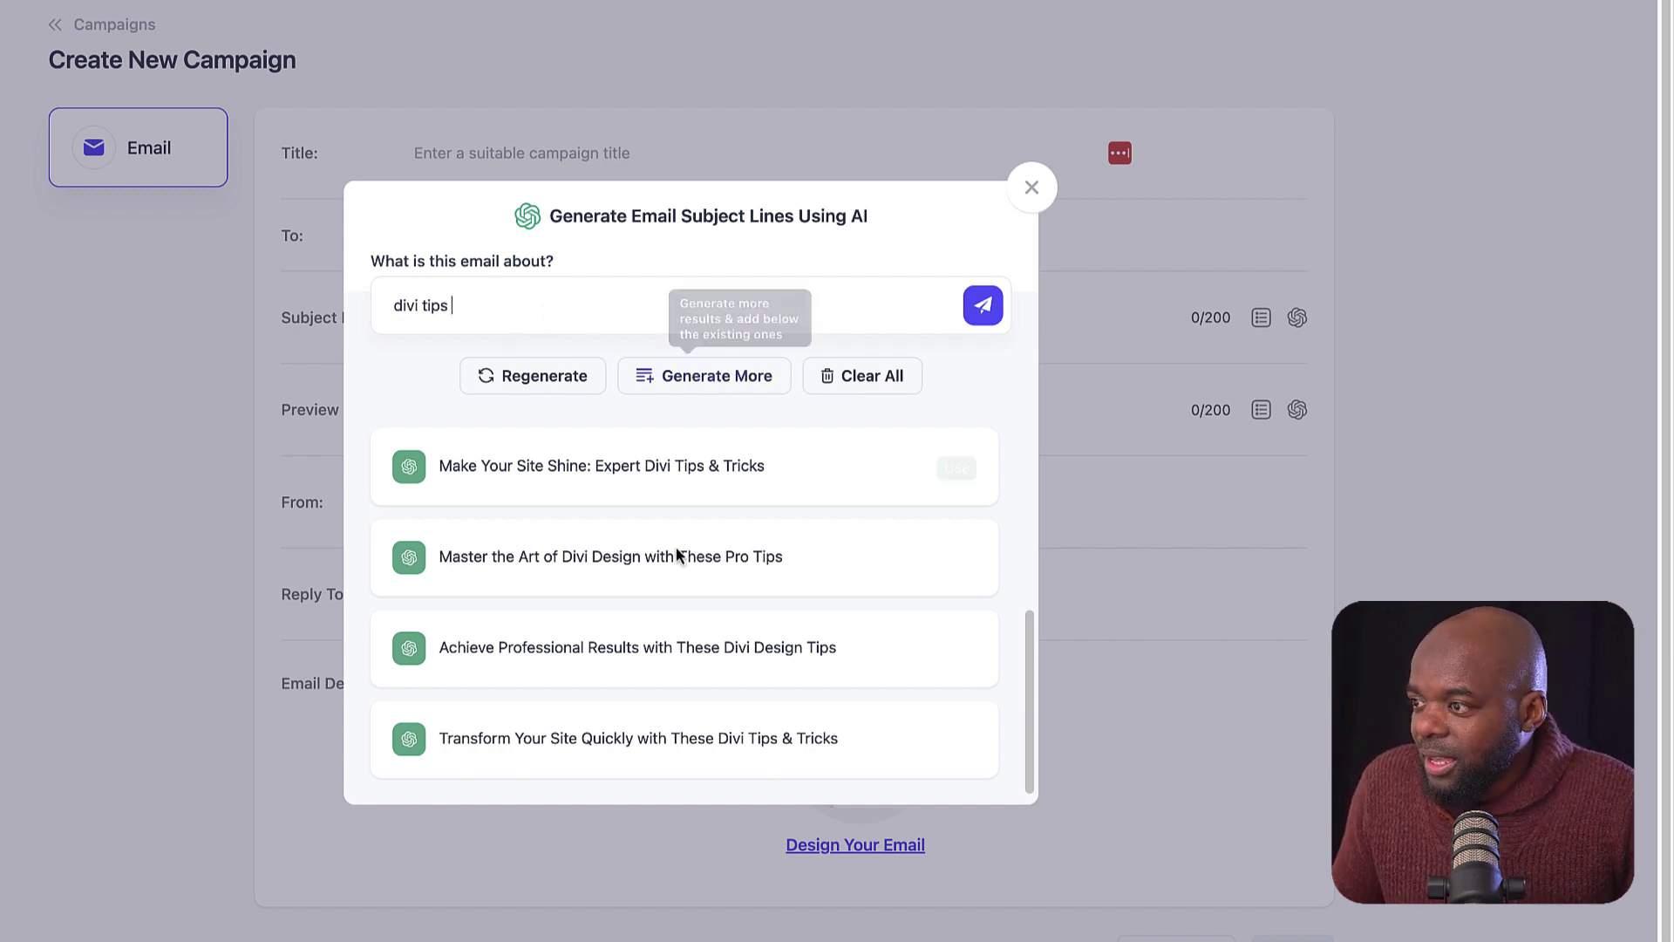
scroll(684, 619, down, 2)
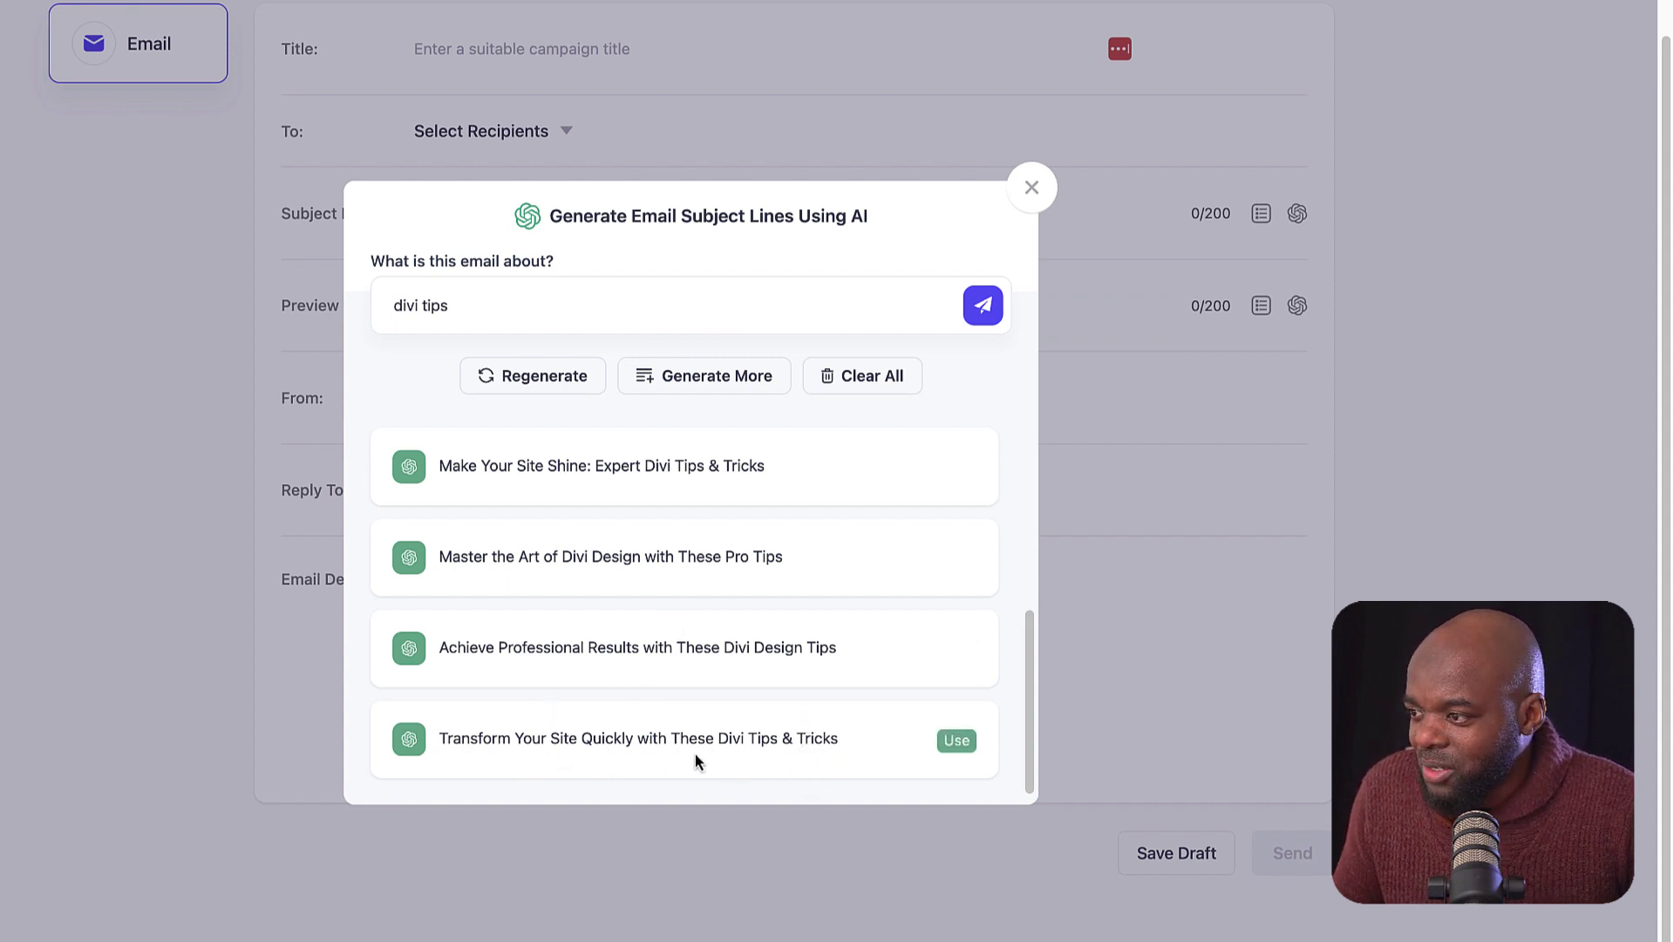
click(957, 741)
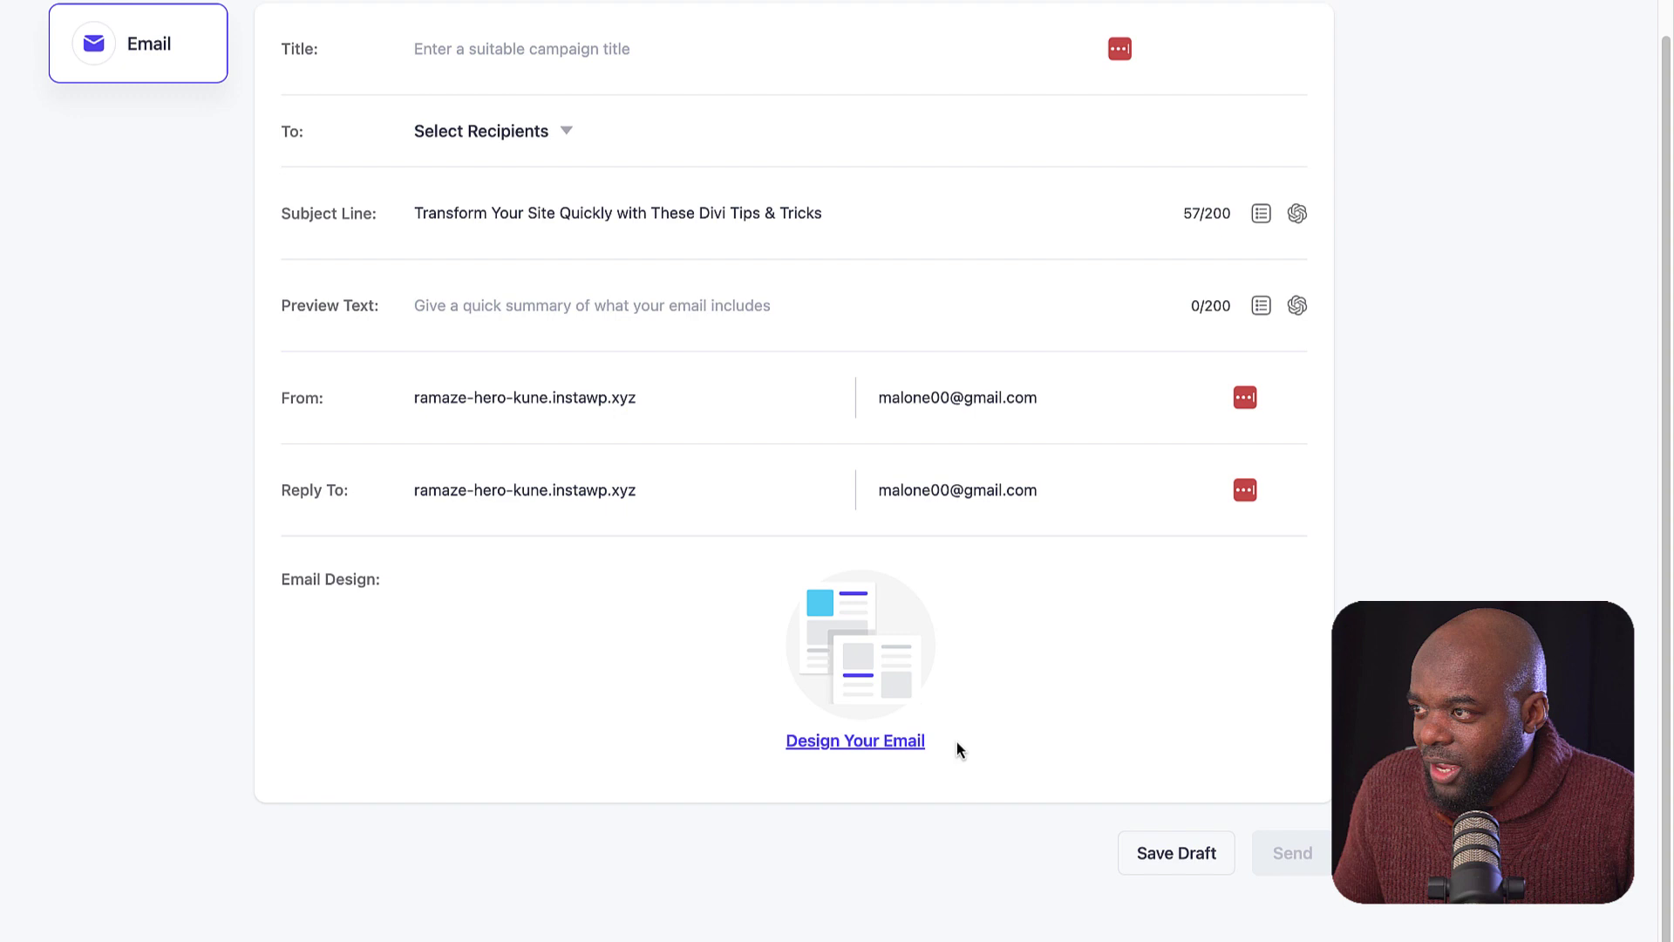
Step: Generate preview text from the AI prompt '10 divi tips' and use the suggested line
click(463, 305)
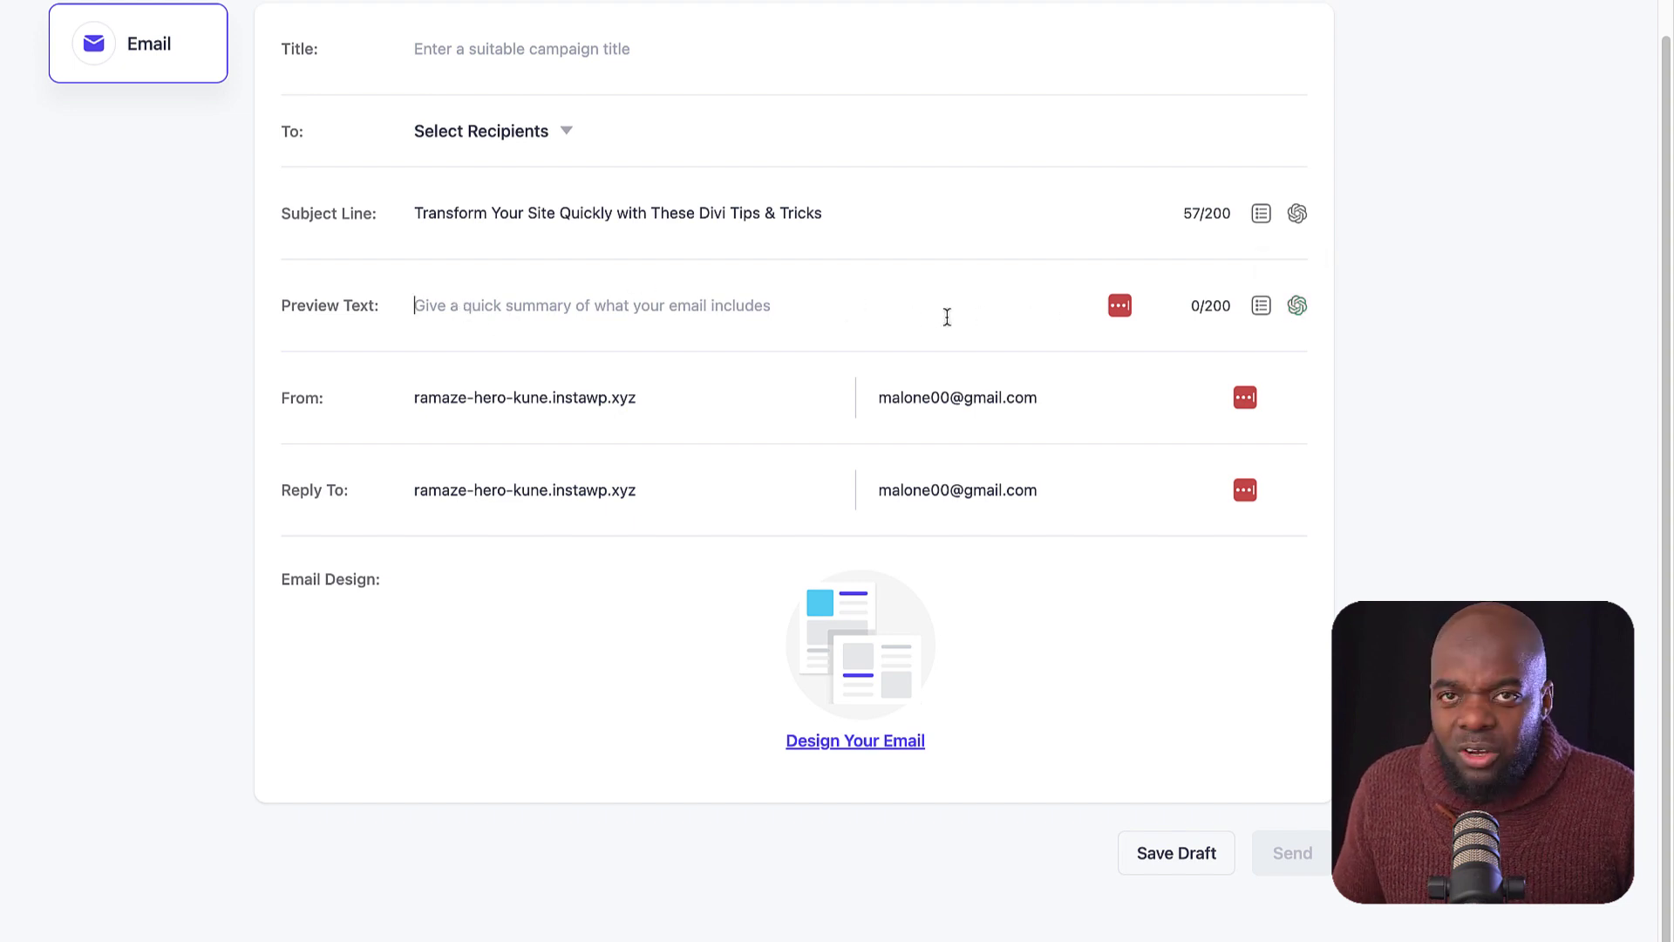
click(1298, 306)
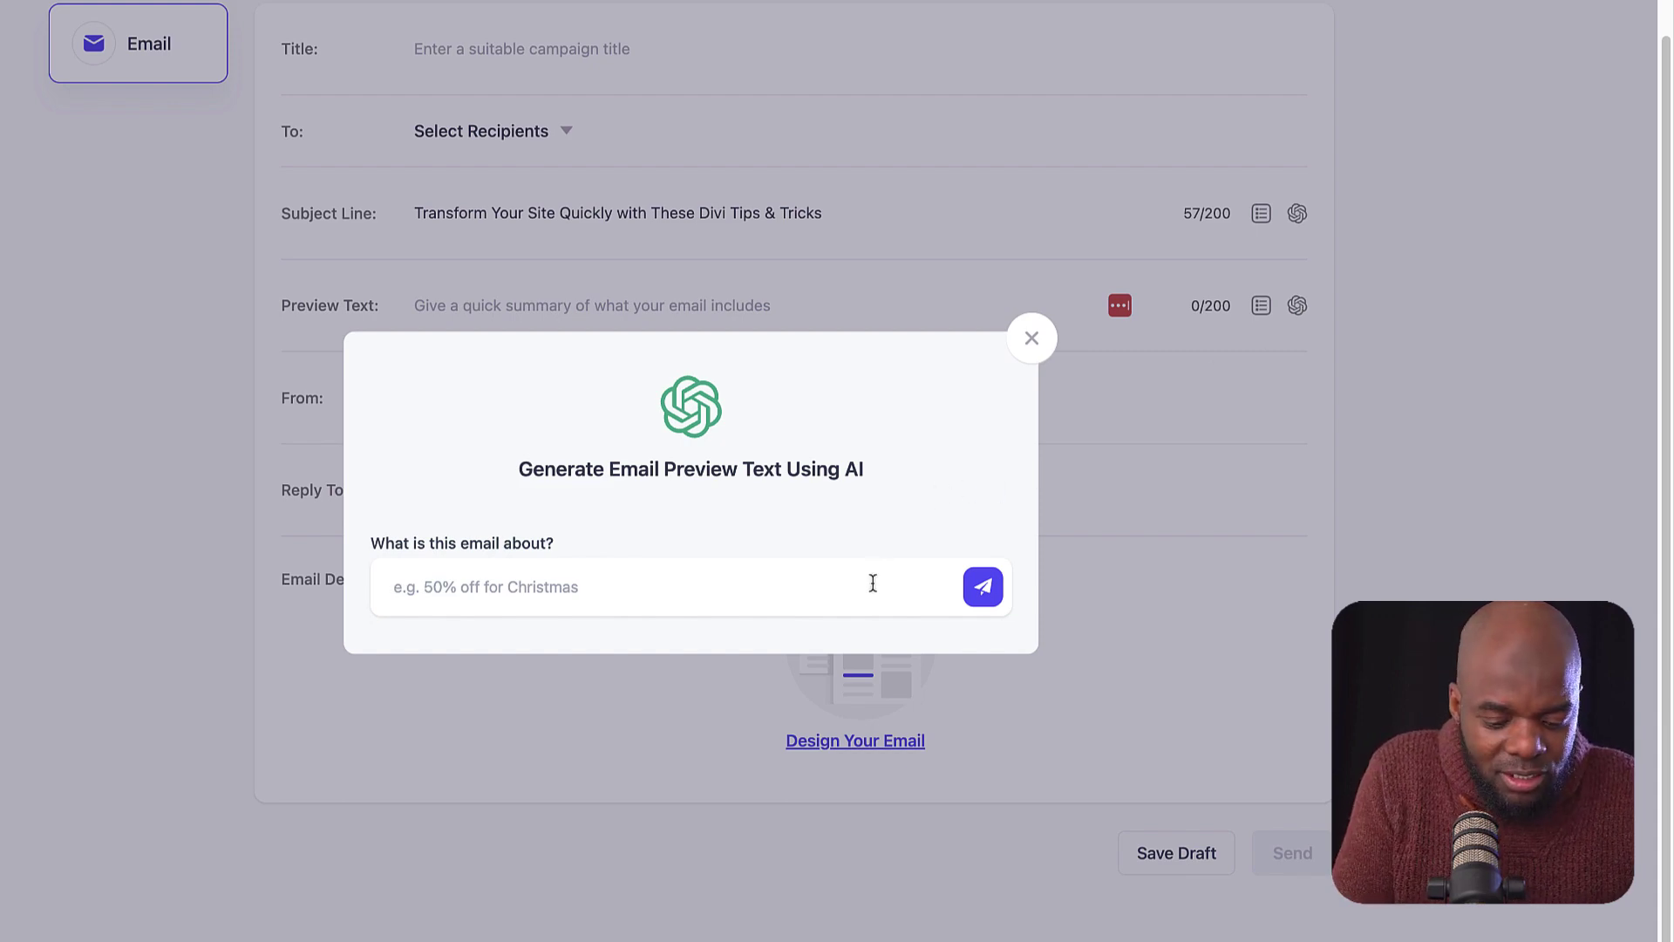
text(10 divi tips)
key(Return)
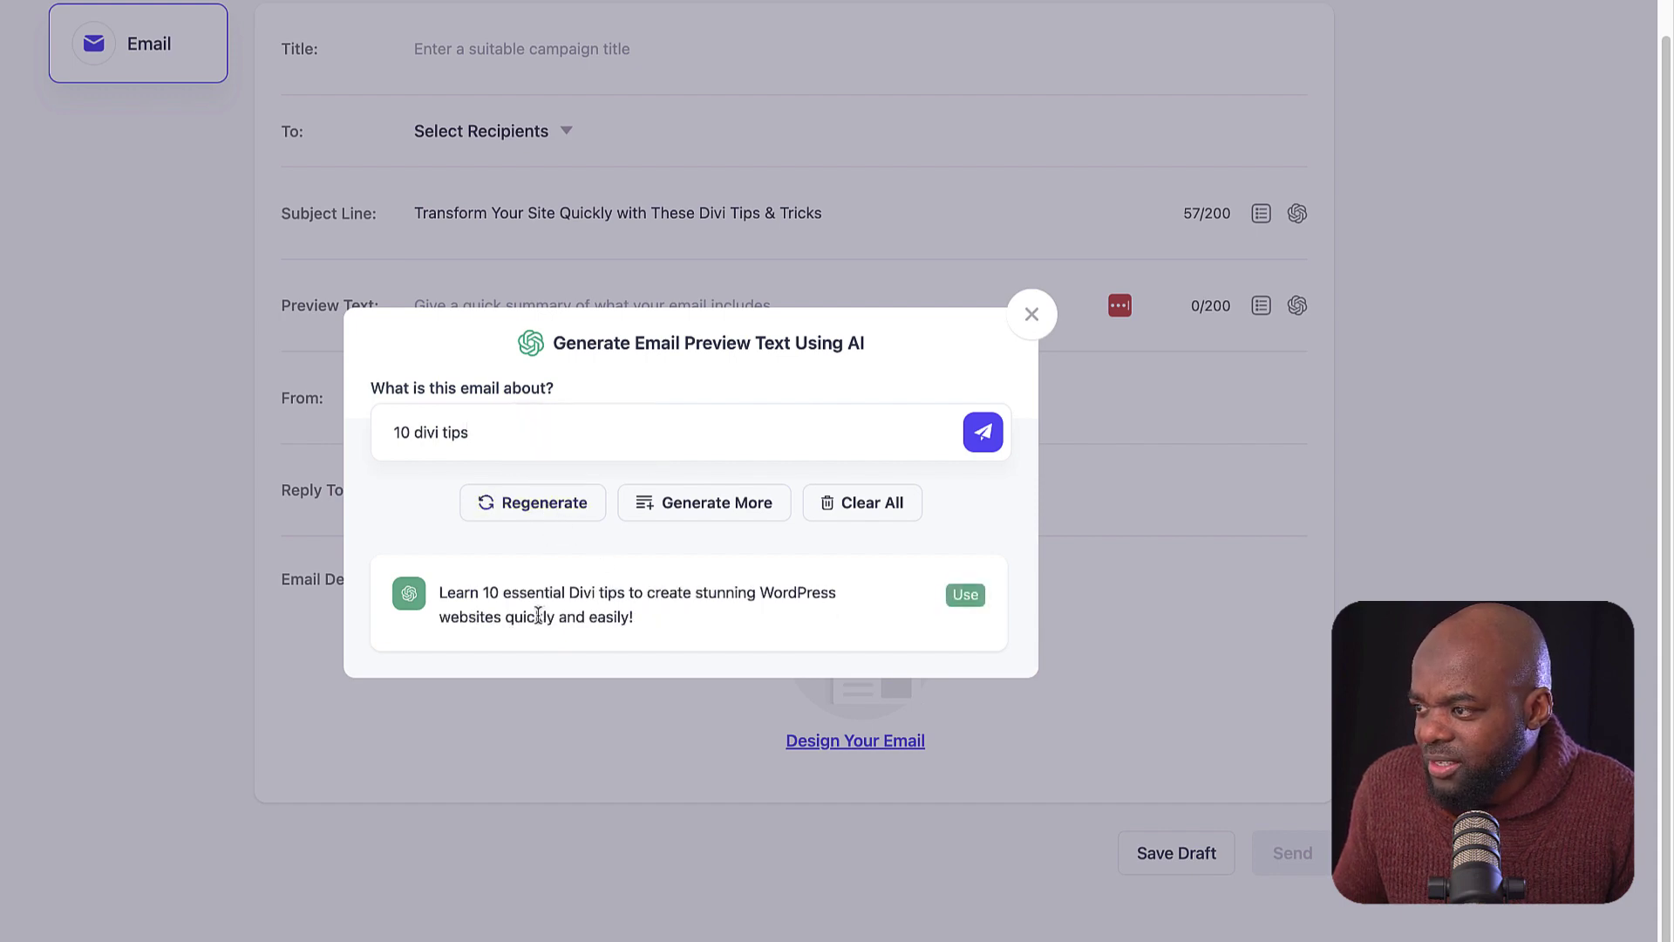
click(974, 597)
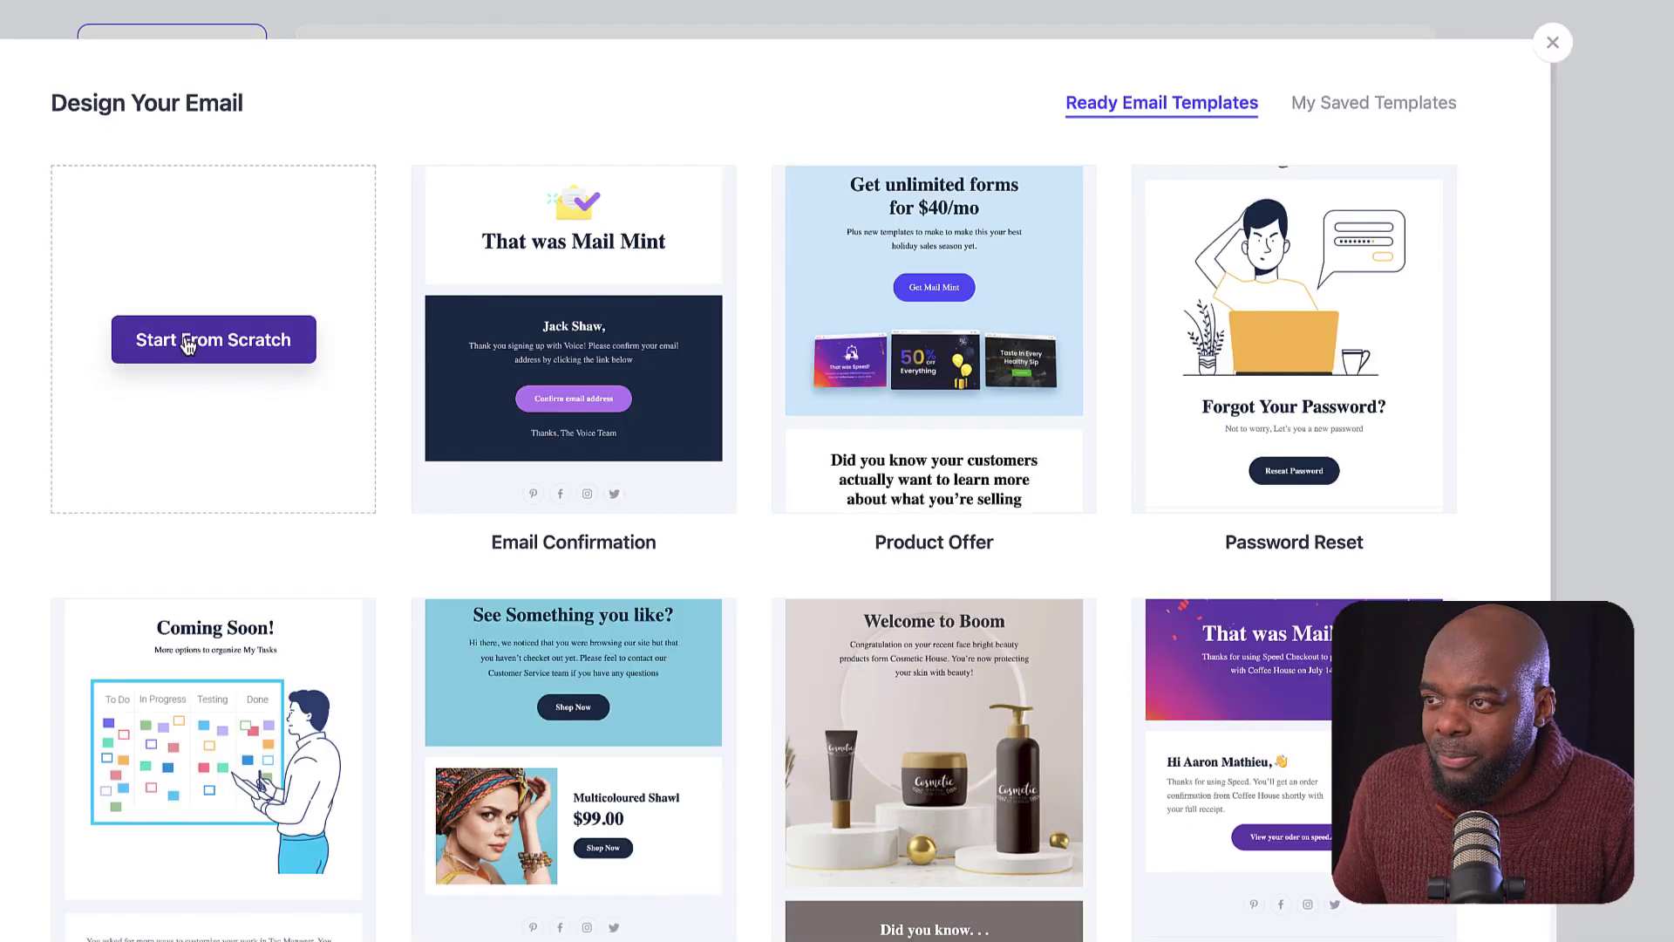
Step: Start a blank email design, then add and select a text block above the footer
click(187, 341)
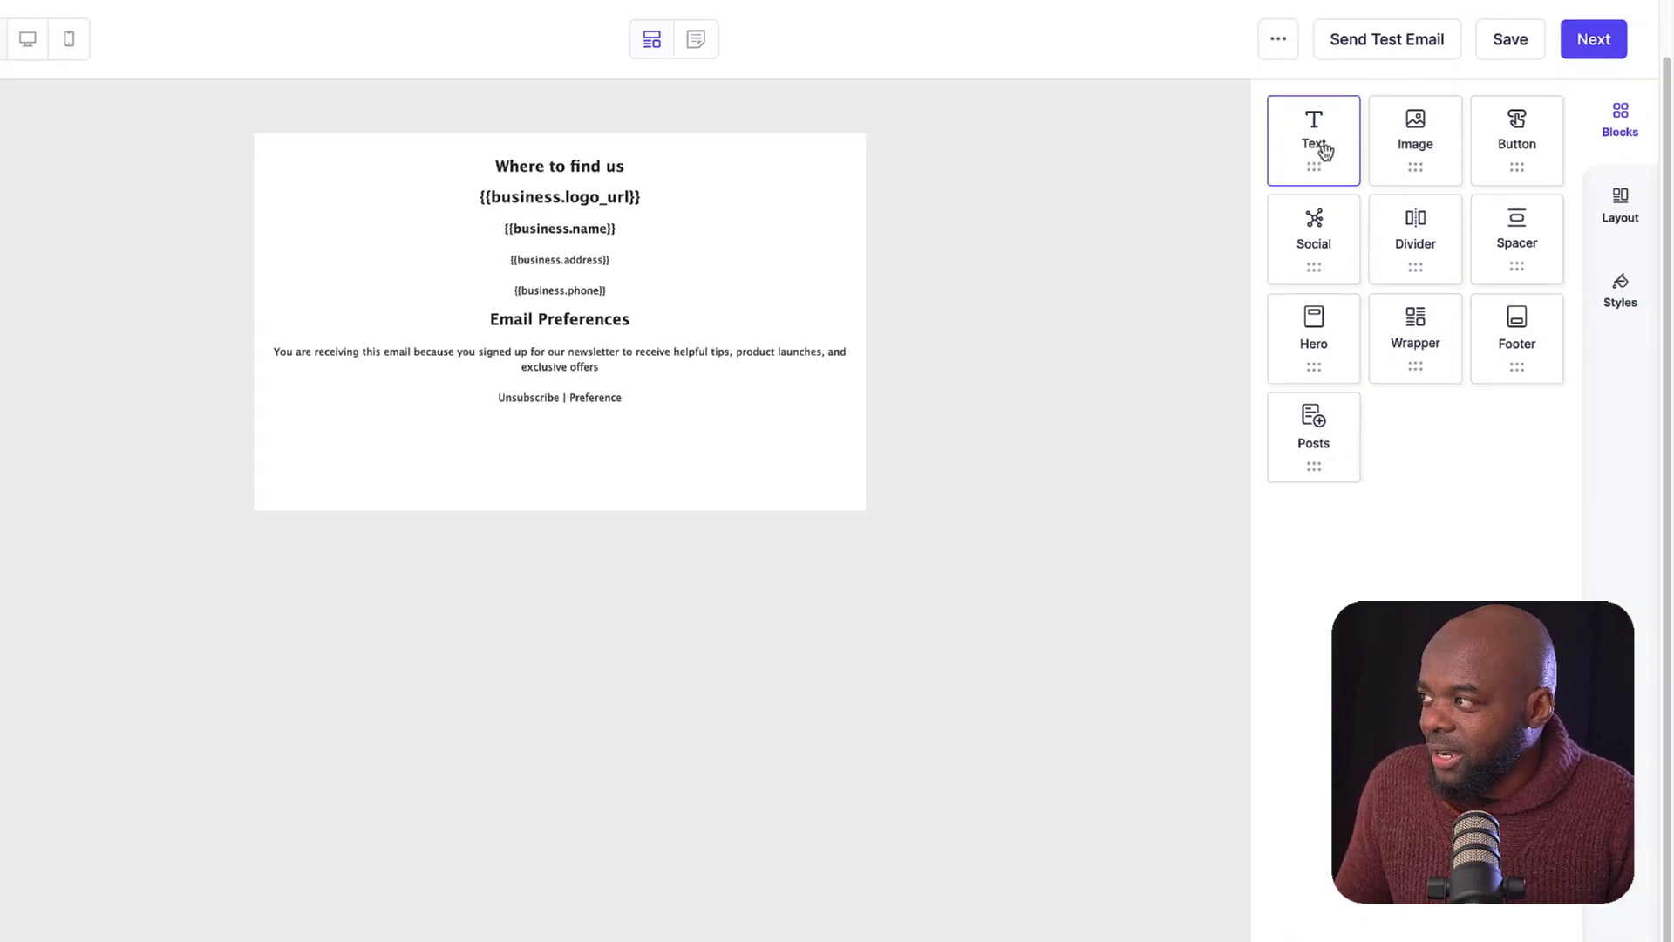
drag(1319, 149, 661, 154)
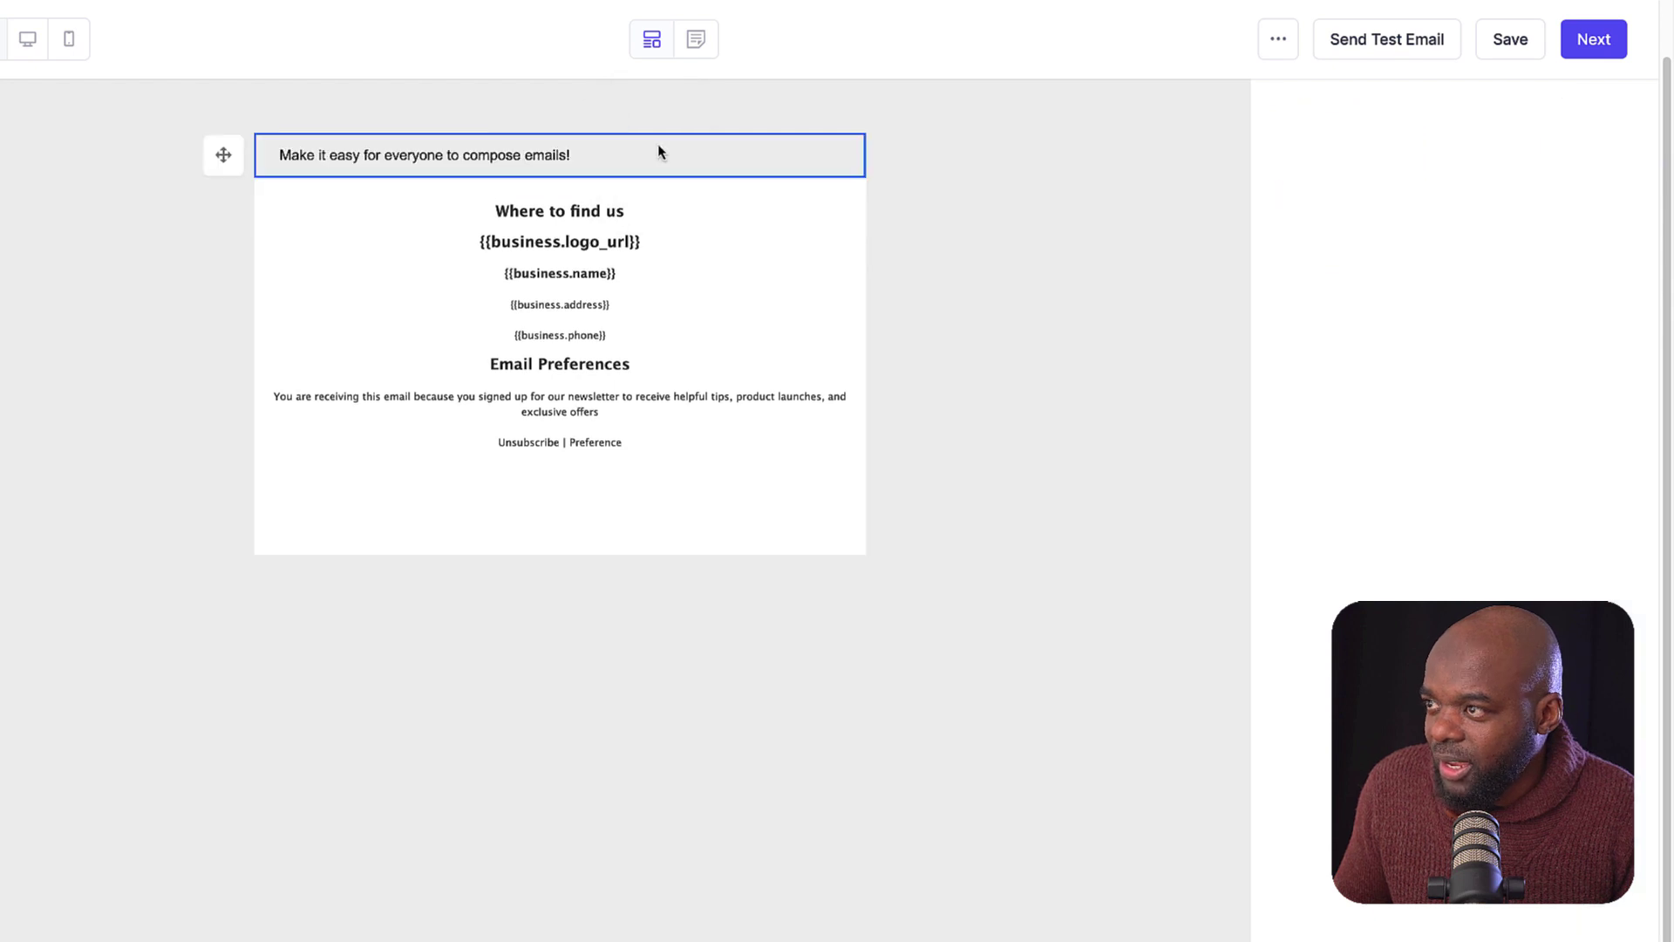
click(602, 154)
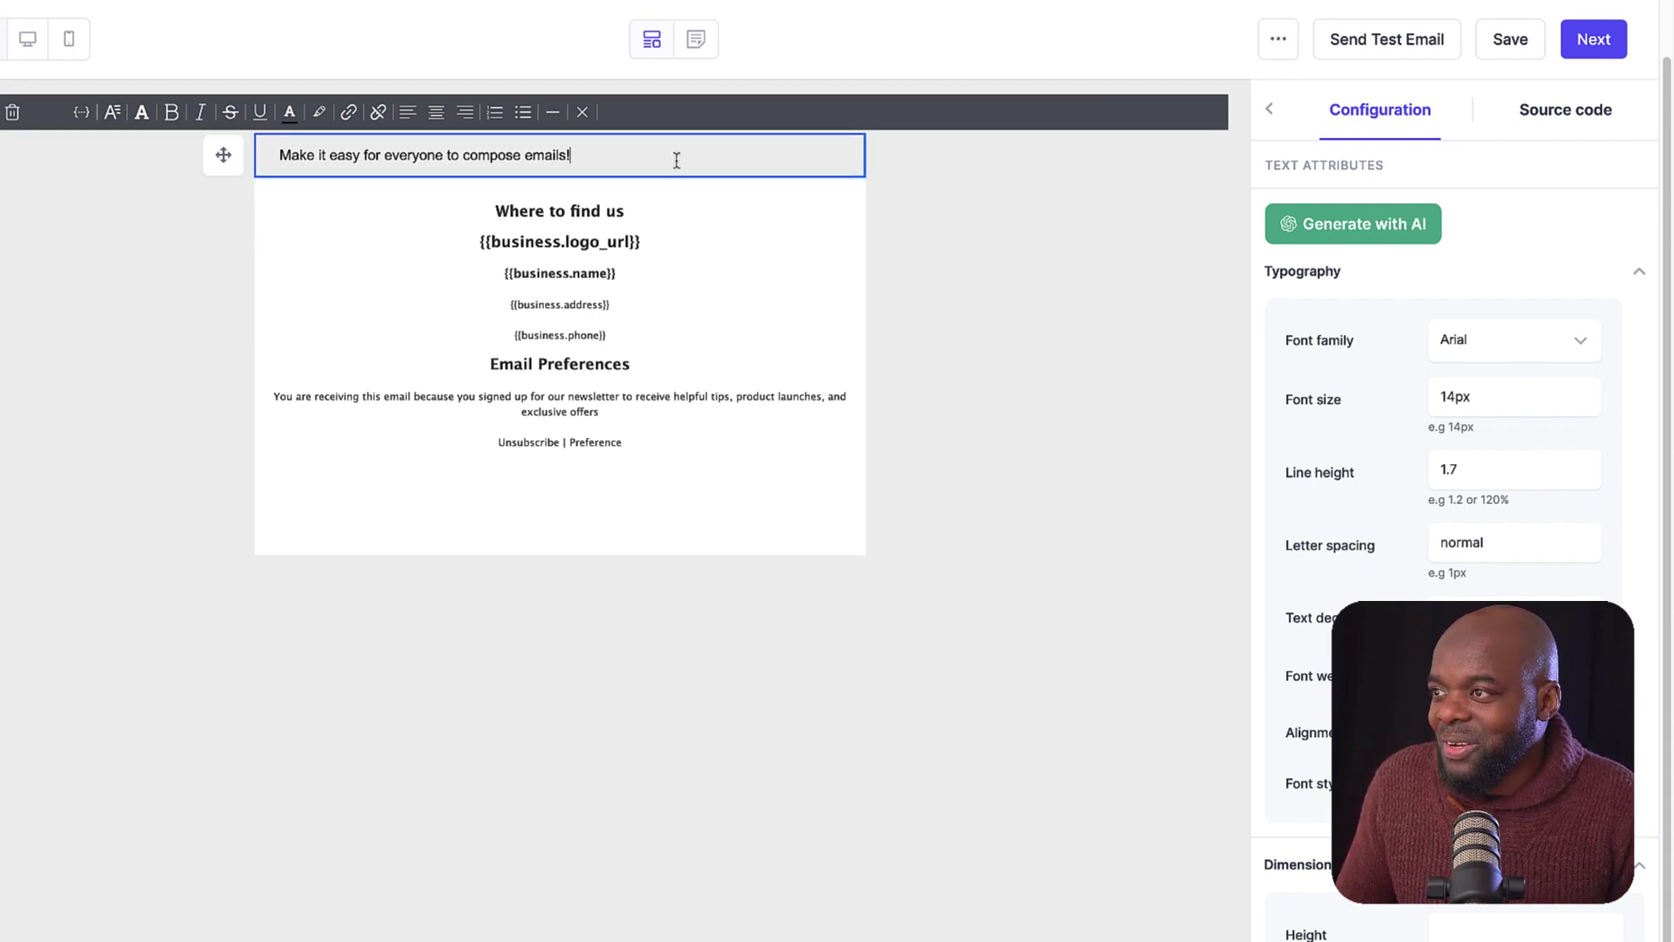
click(1010, 218)
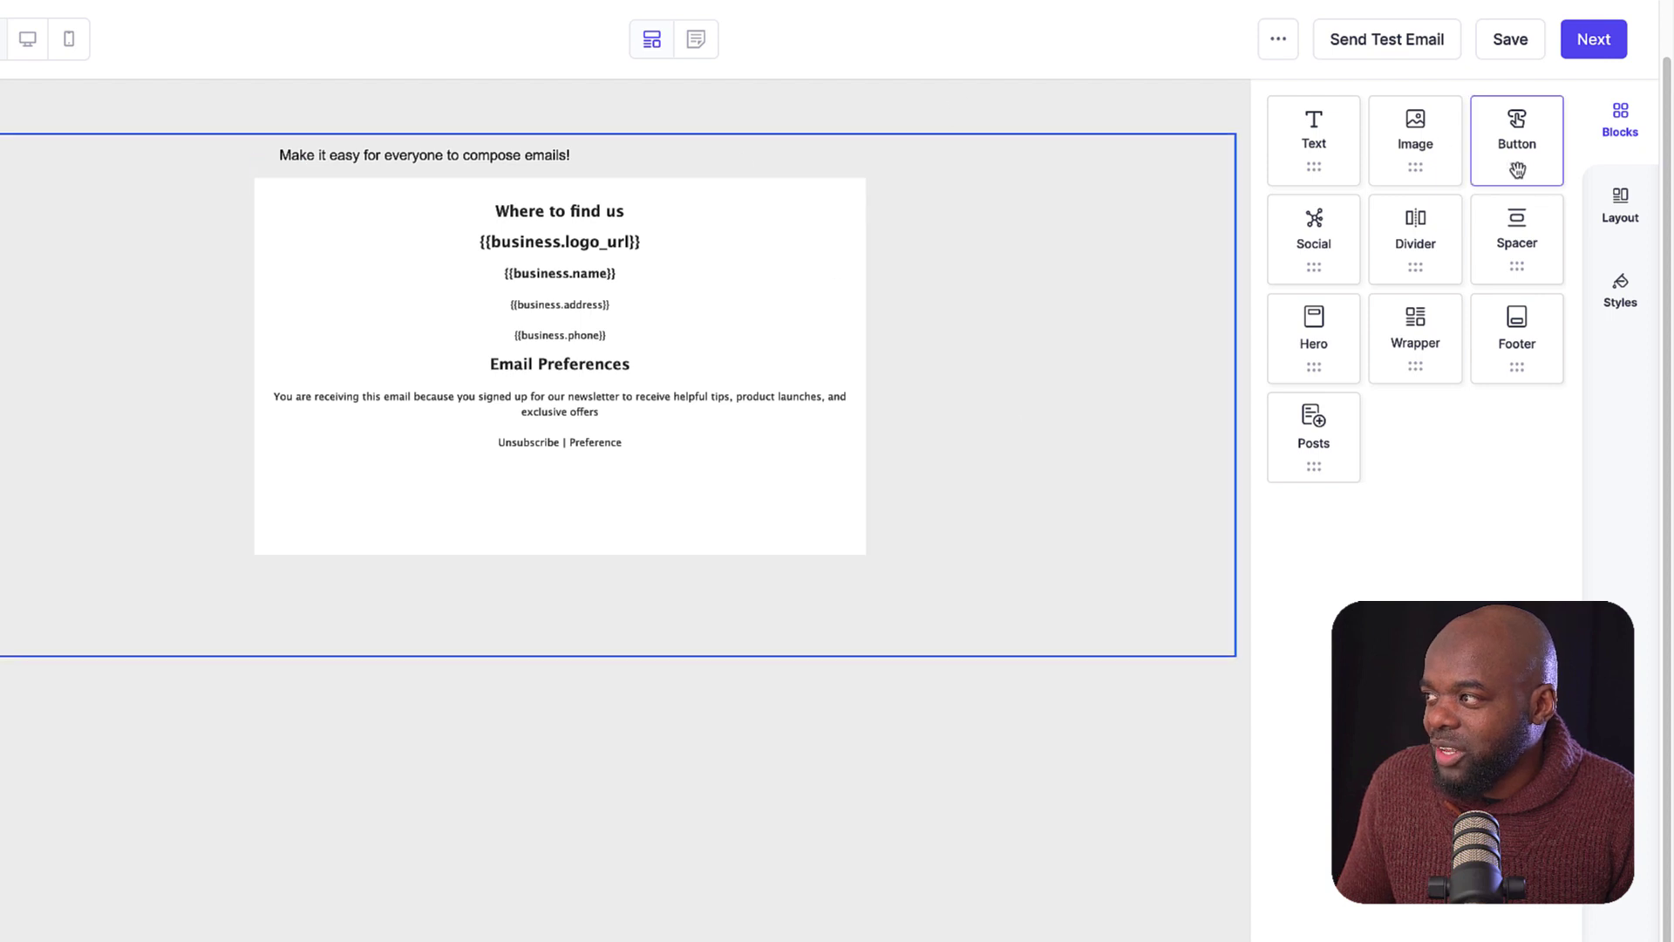
click(679, 160)
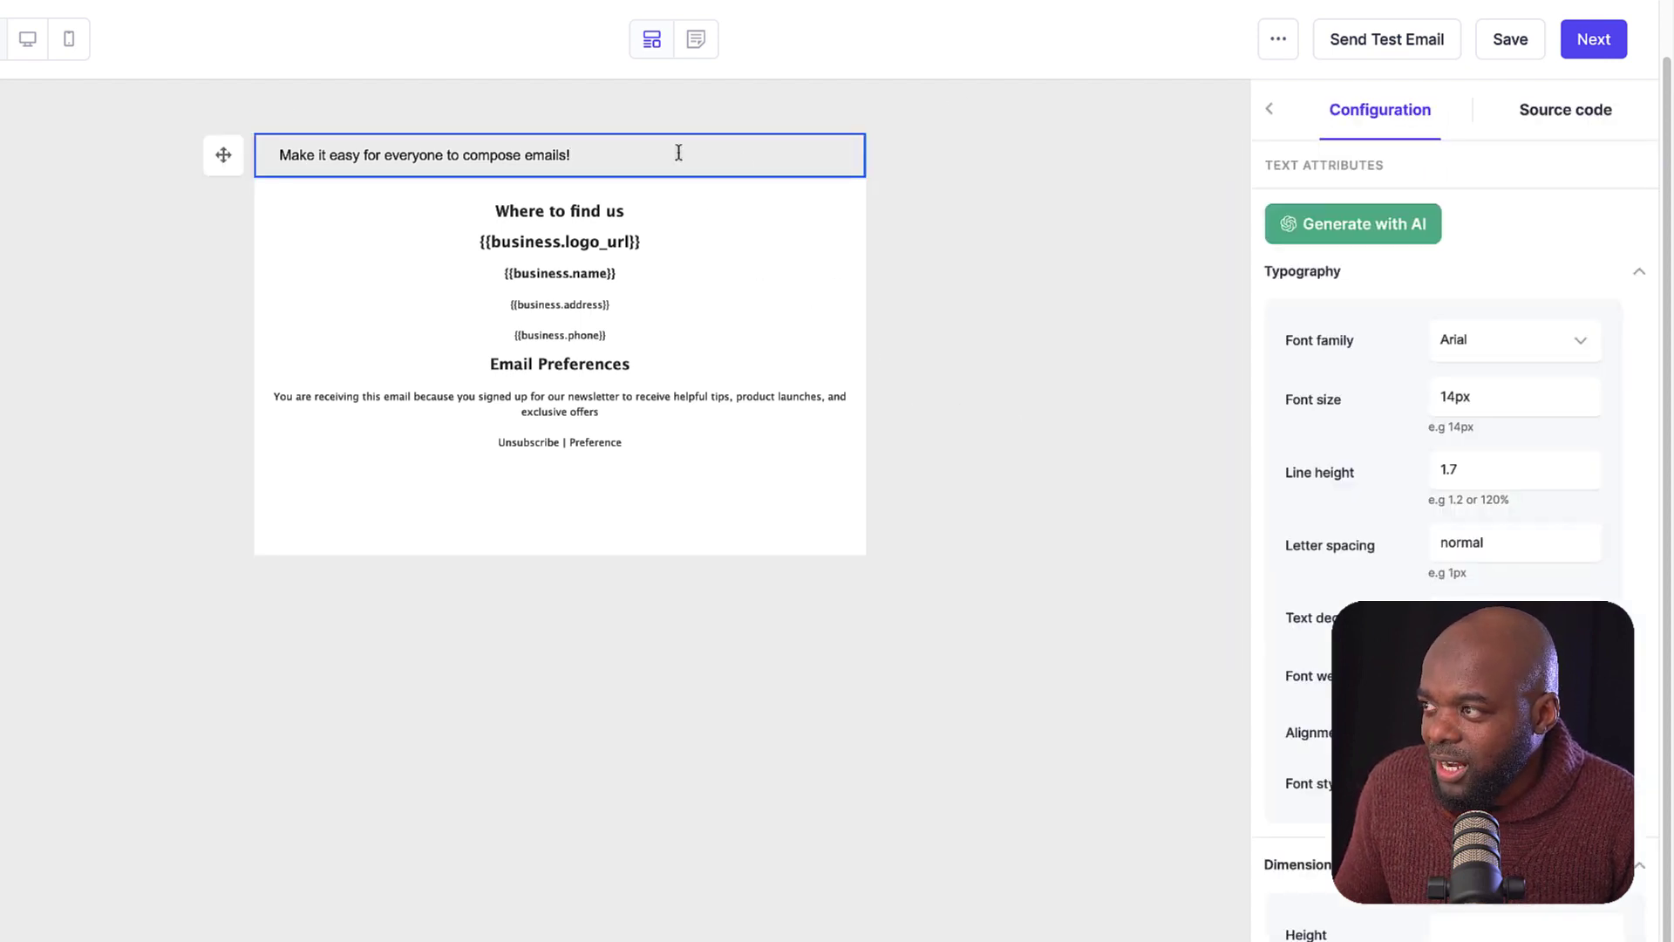
Step: Paste the Divi features-and-benefits prompt into Generate with AI and insert the resulting email copy
click(1381, 230)
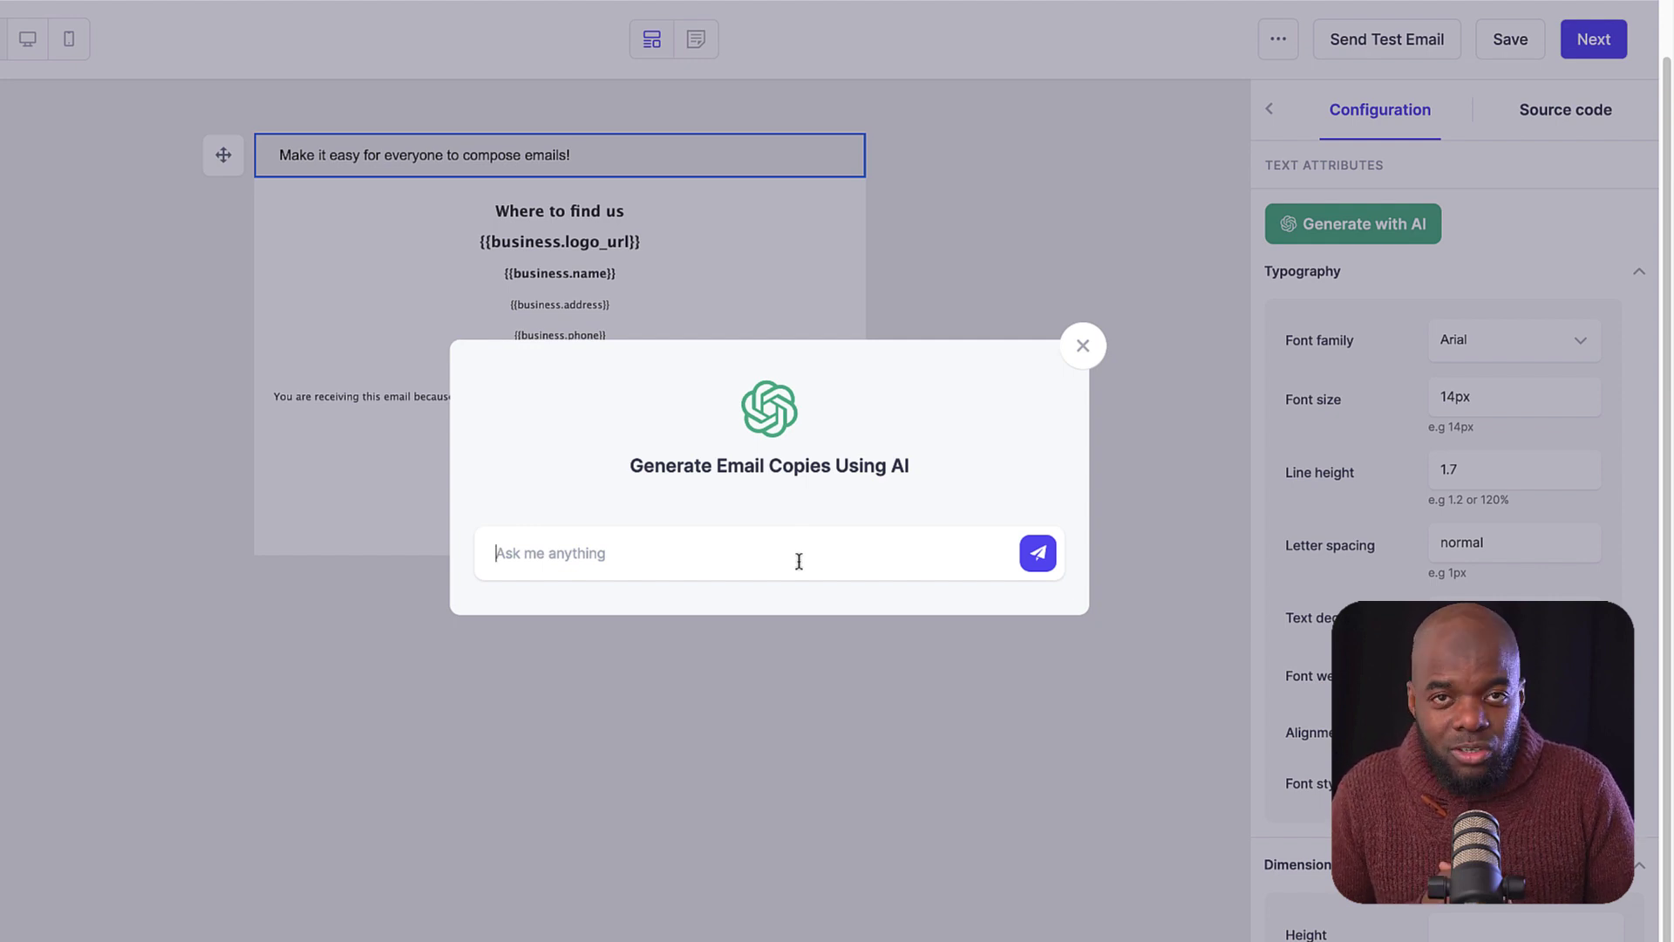
key(ctrl+v)
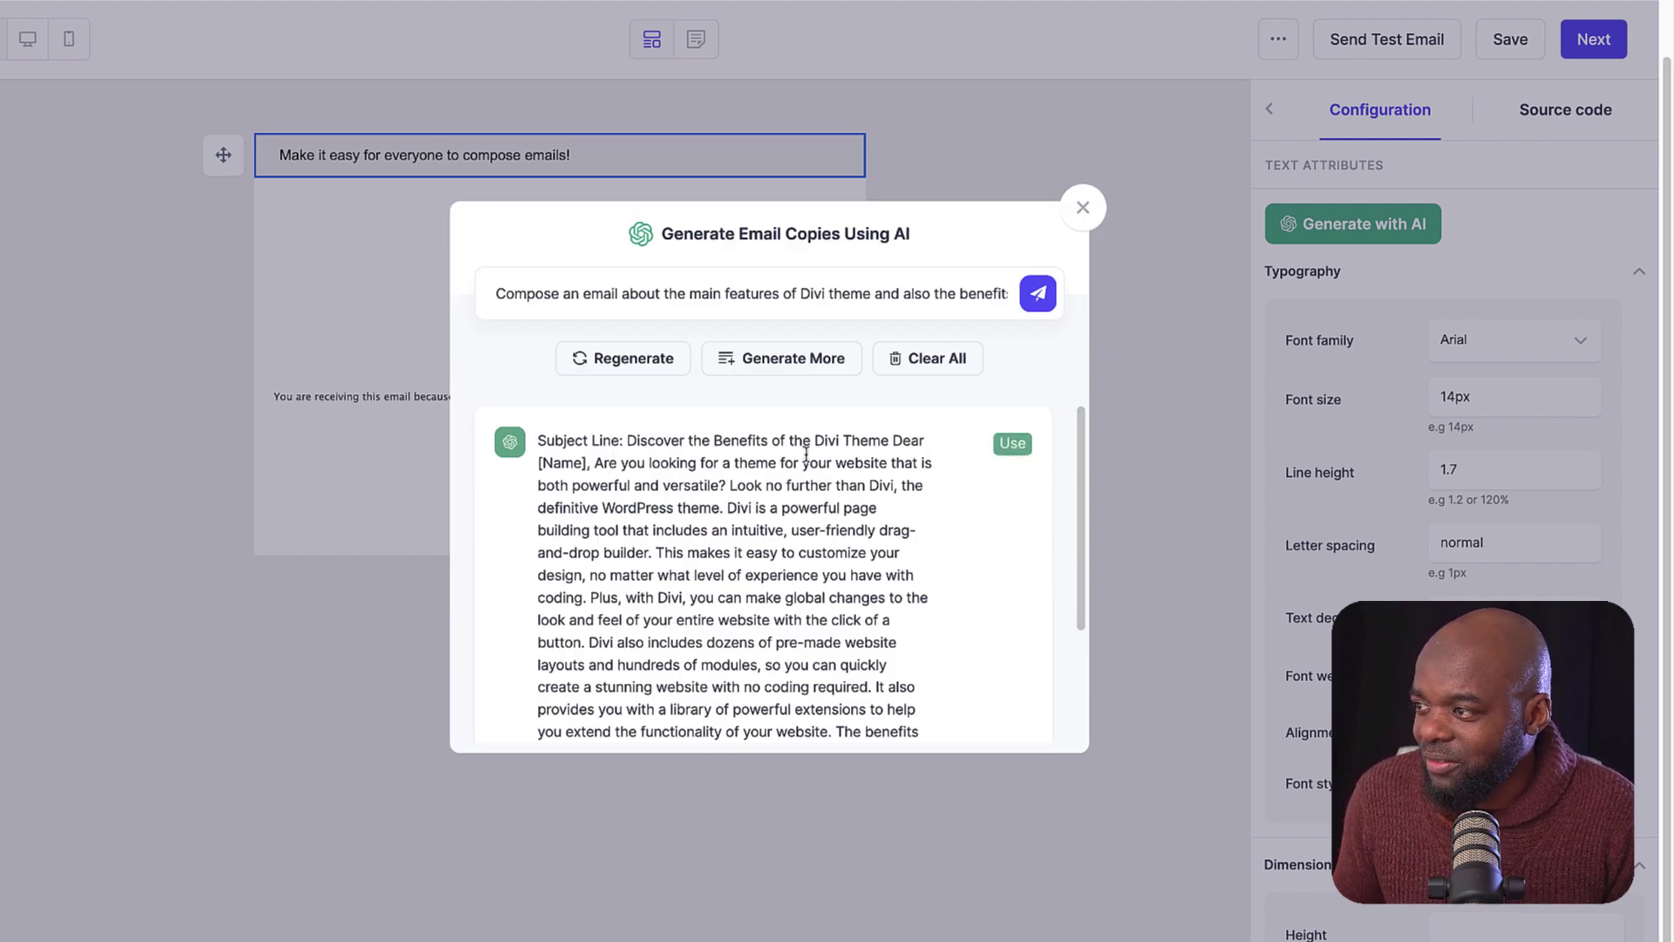
click(1012, 443)
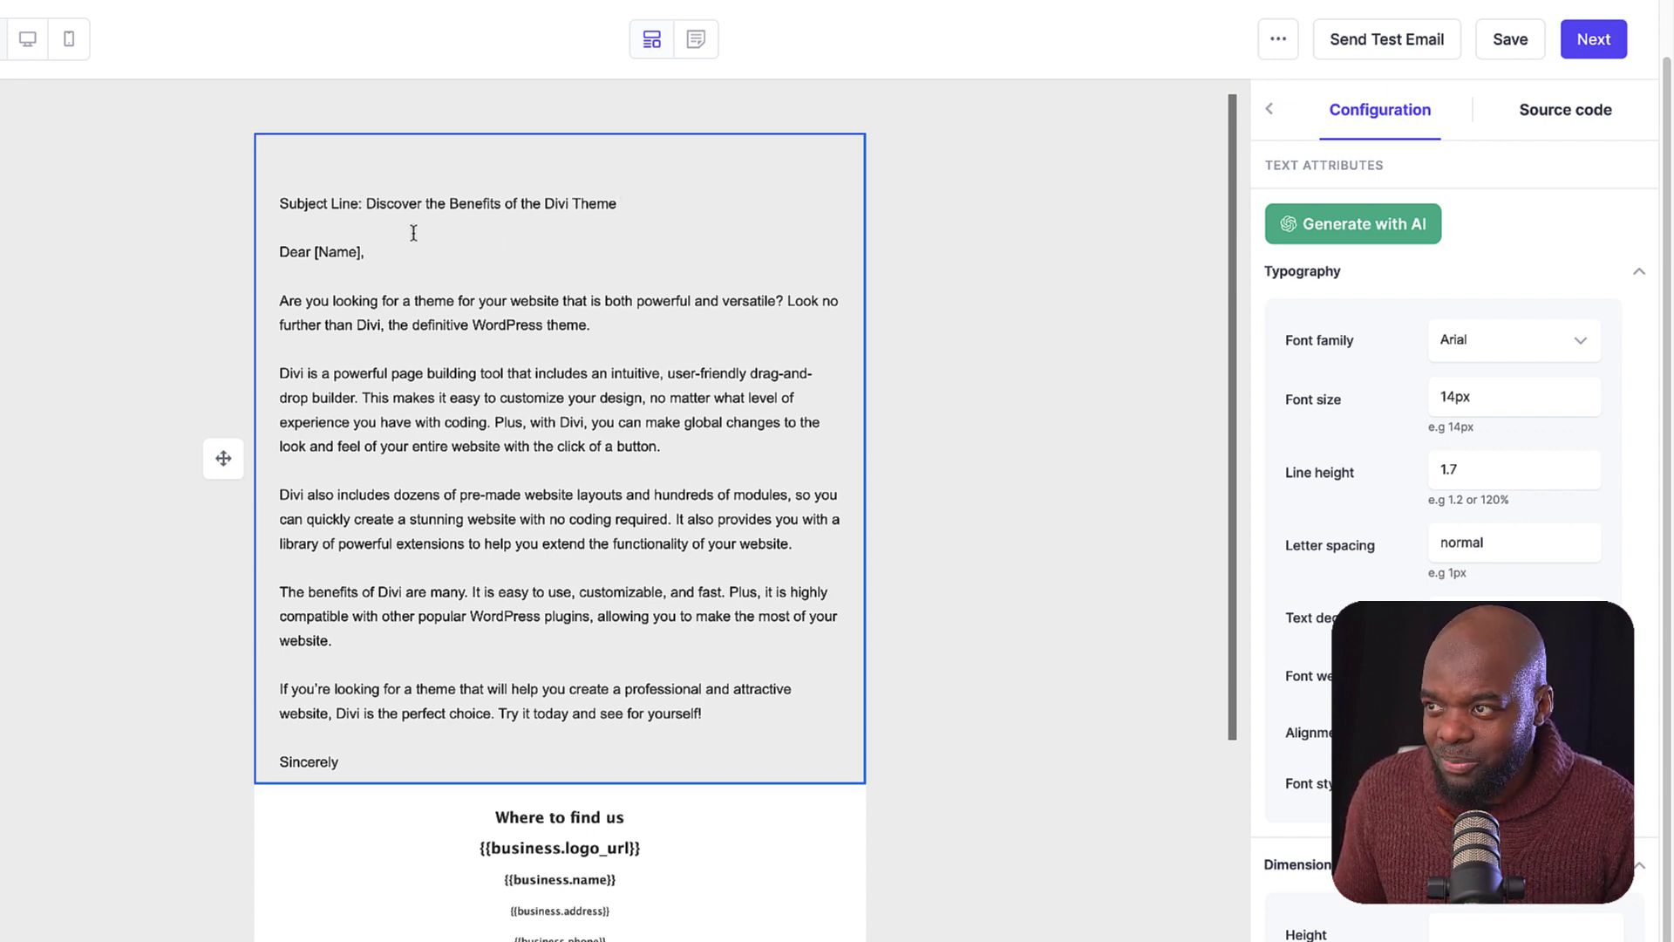
Step: Delete the Subject Line line and the blank line left above the greeting
drag(280, 200, 653, 227)
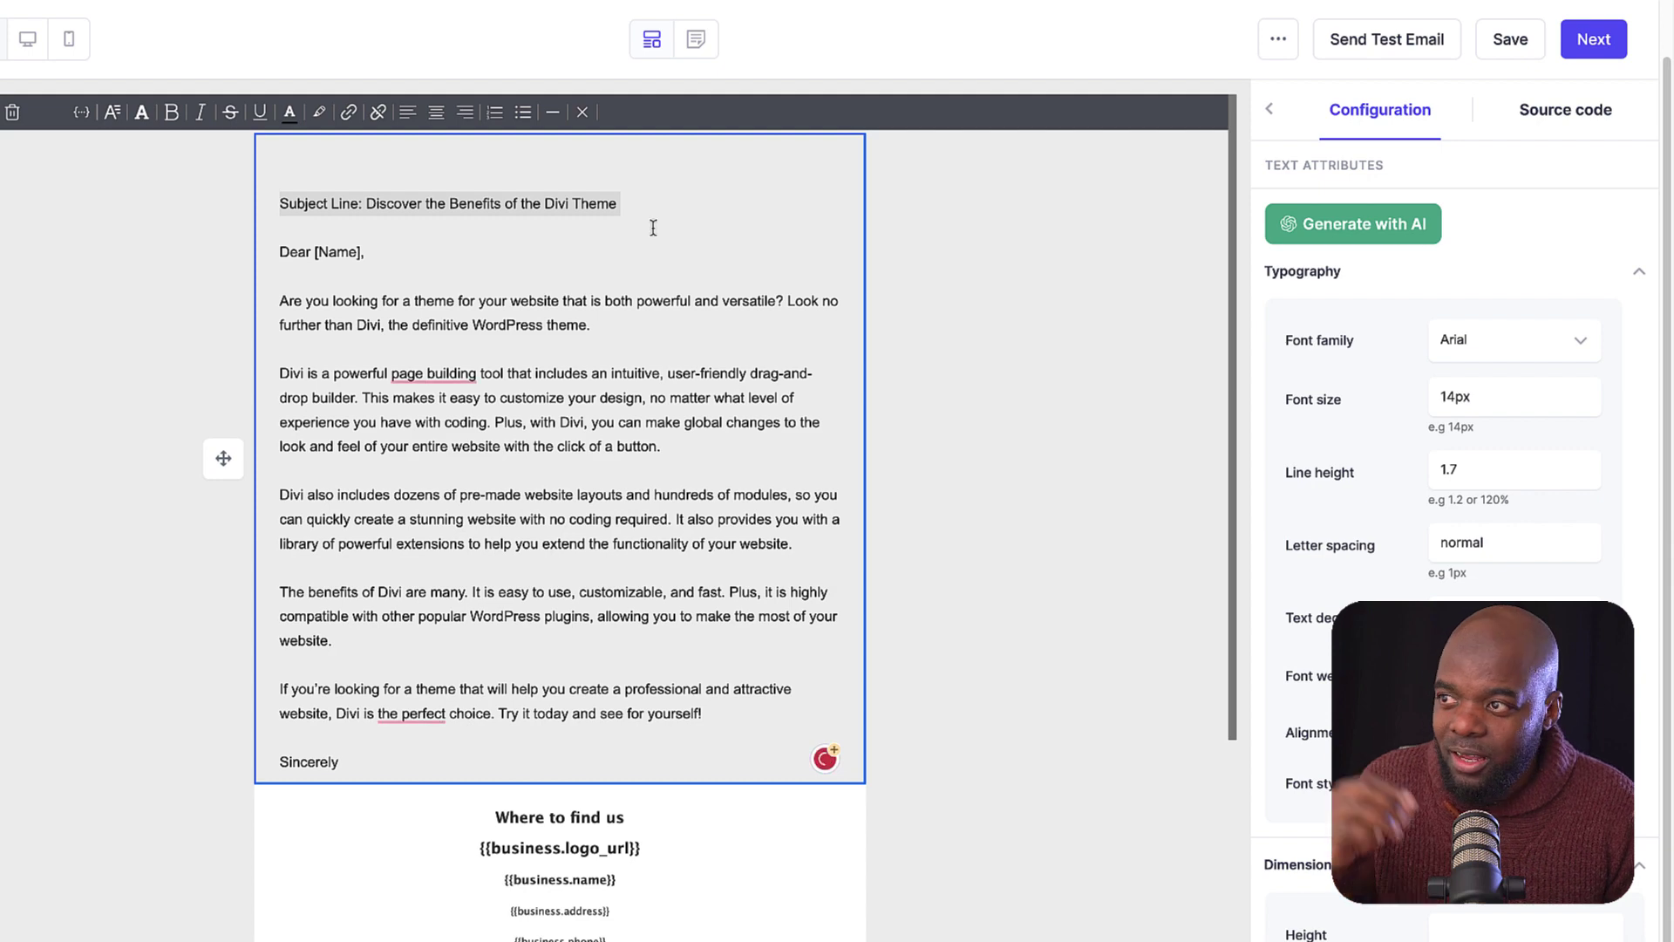
key(BackSpace)
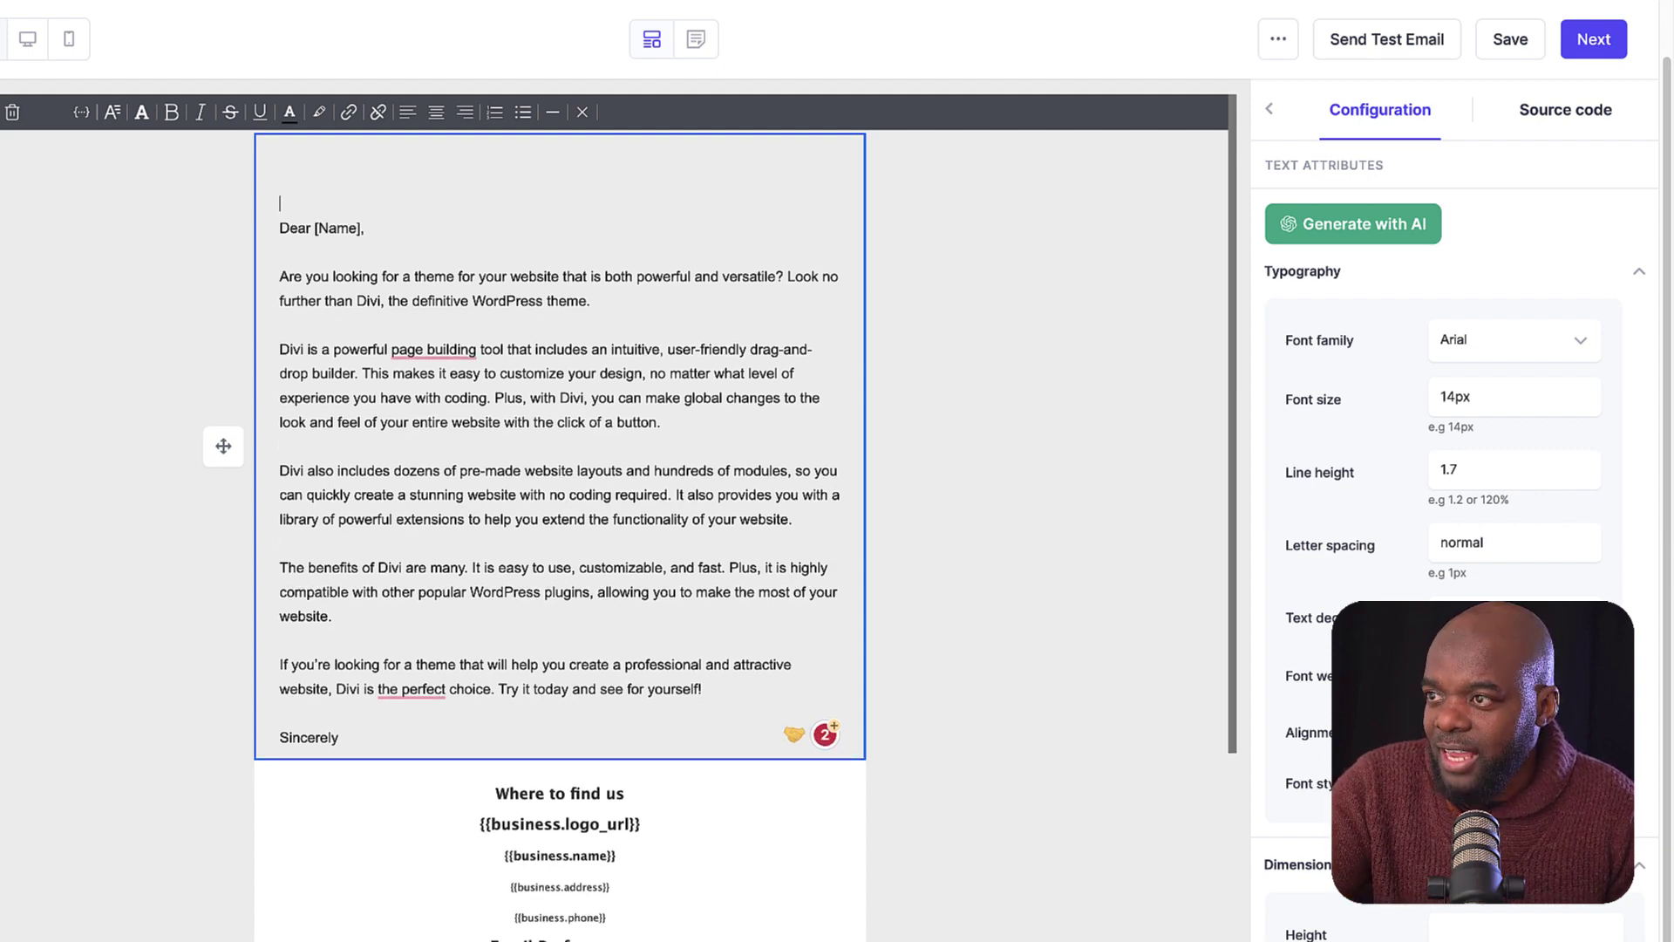
key(Delete)
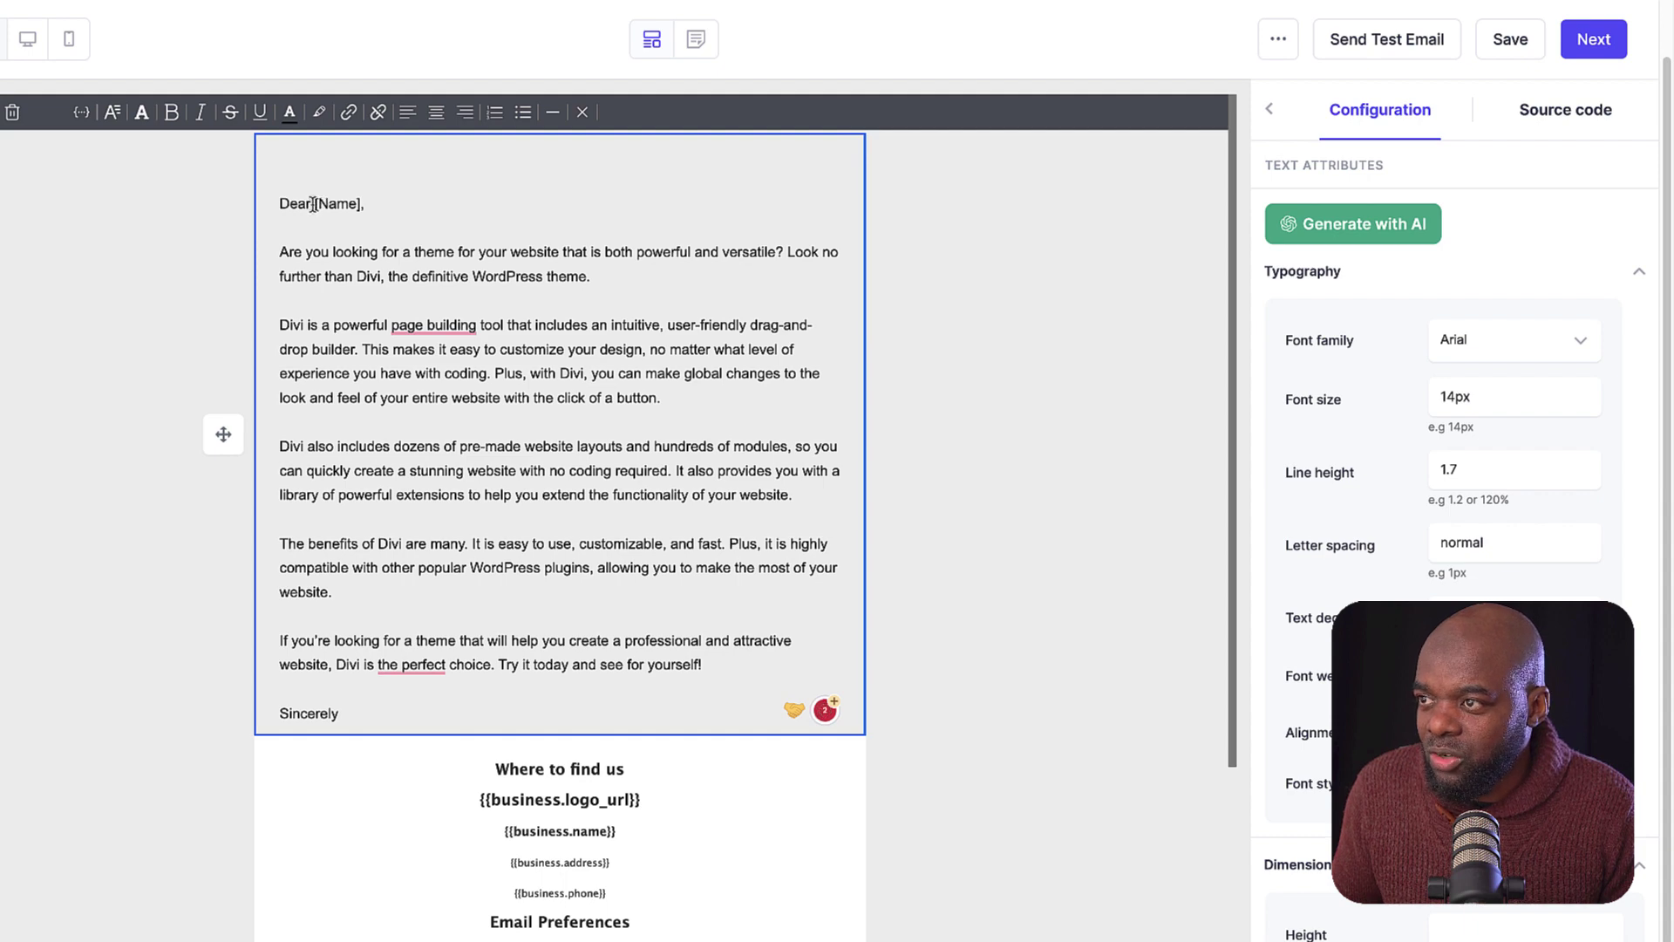
Step: Replace [Name] in the greeting with the {{contact.firstName}} merge tag
drag(313, 204, 361, 205)
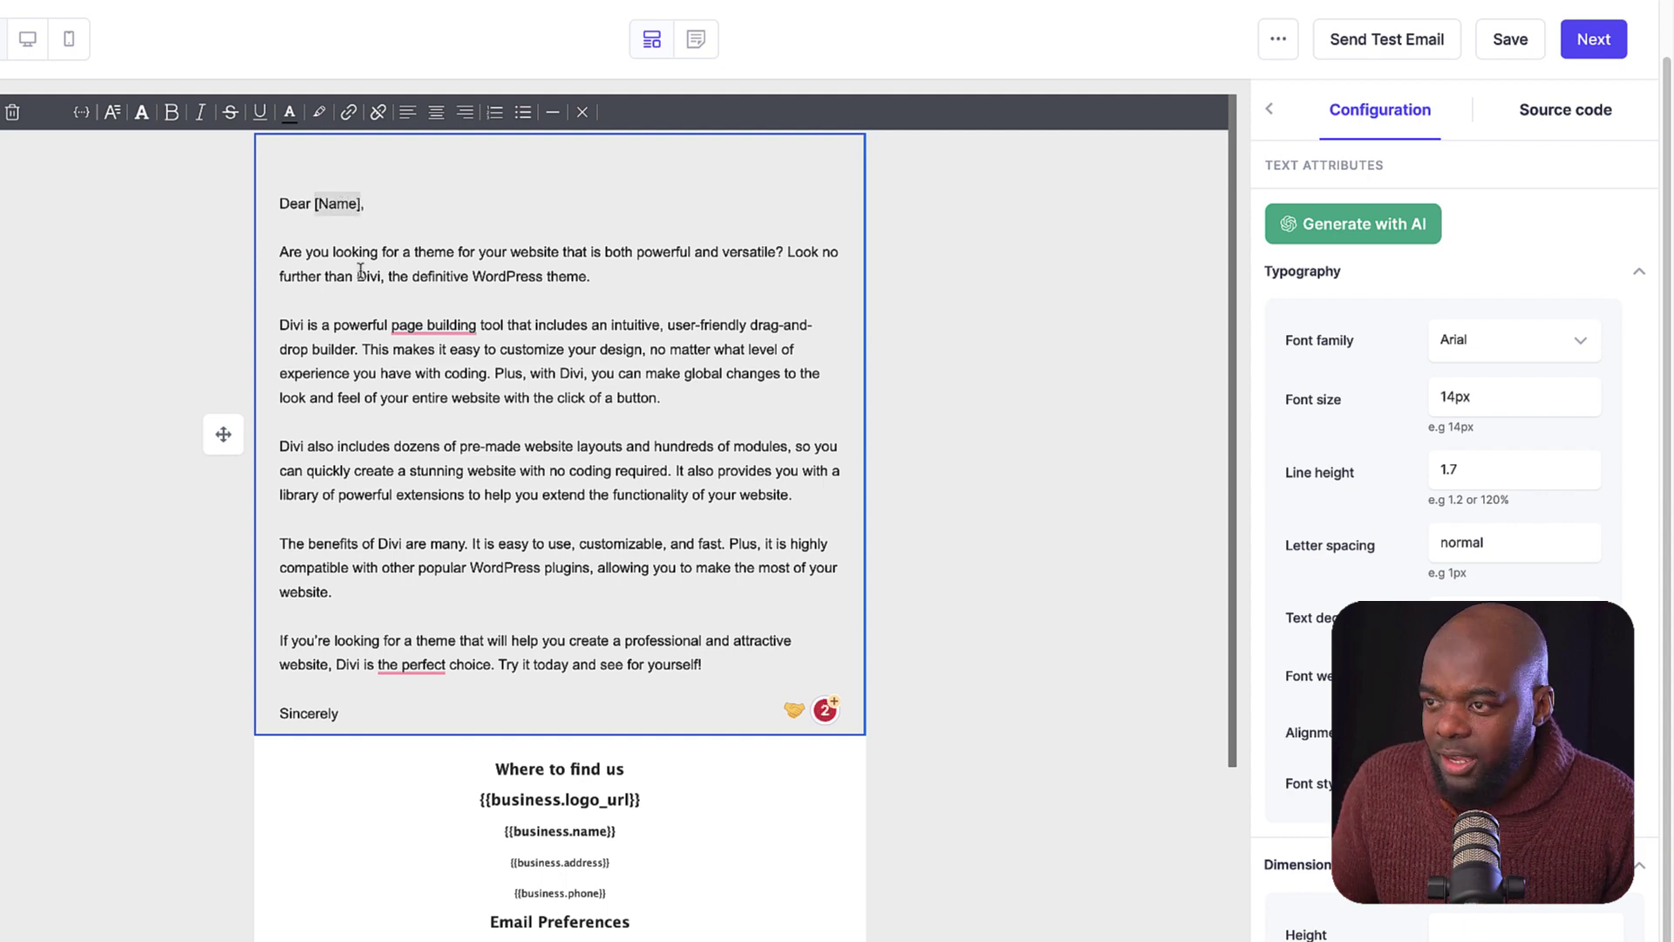
key(BackSpace)
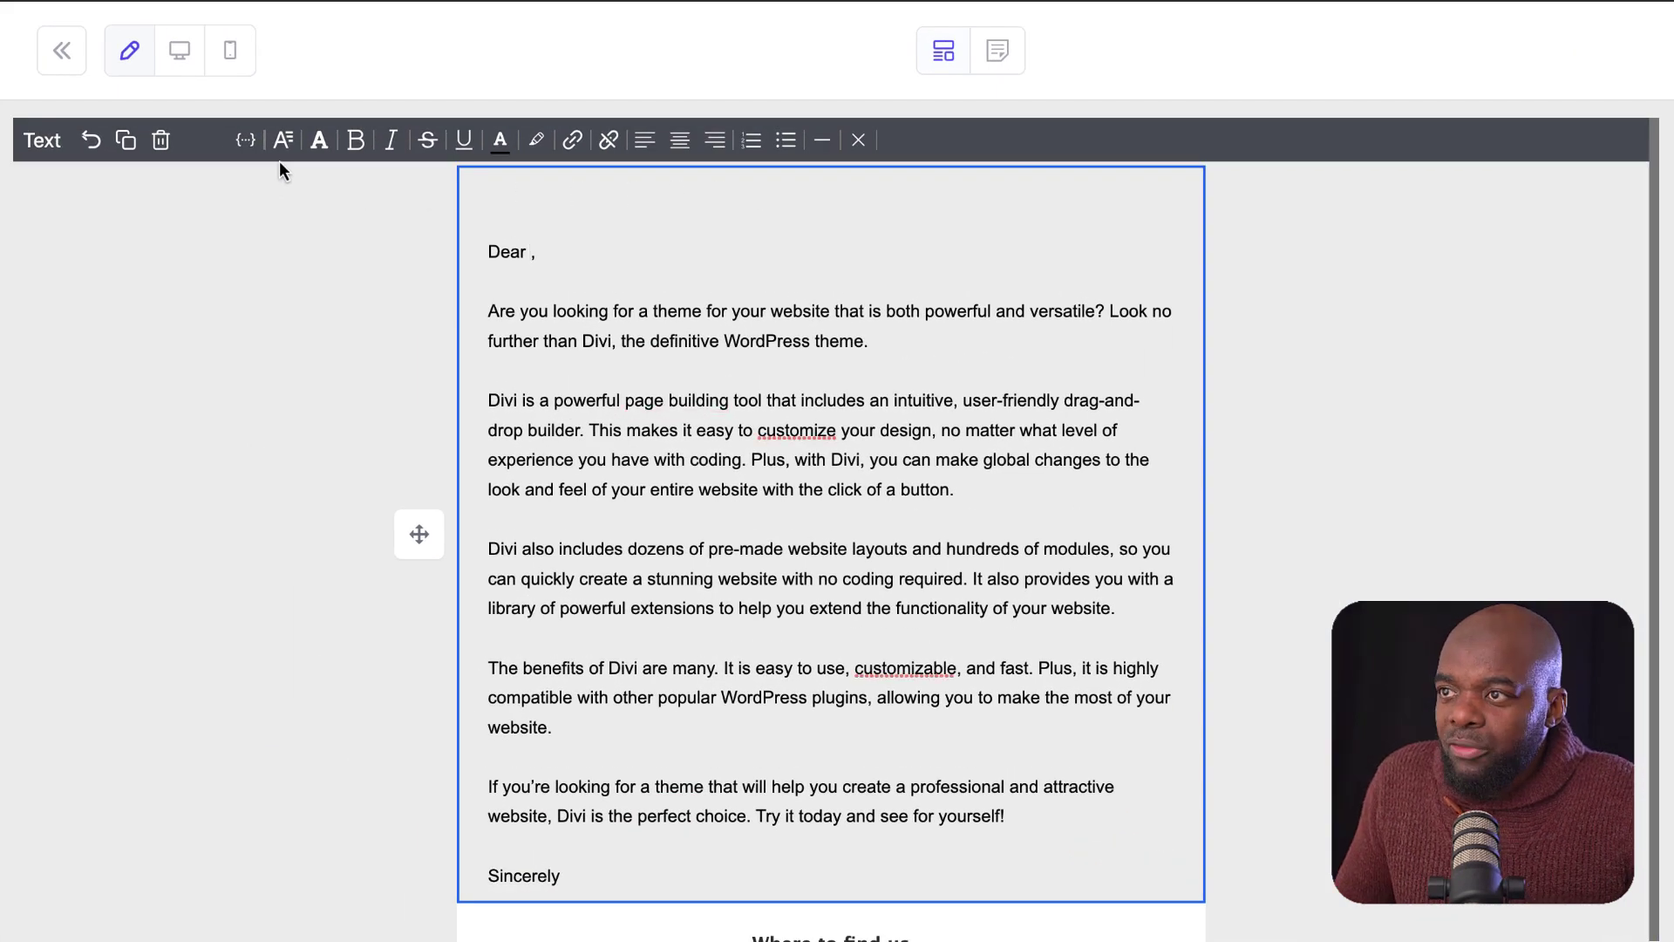
click(247, 147)
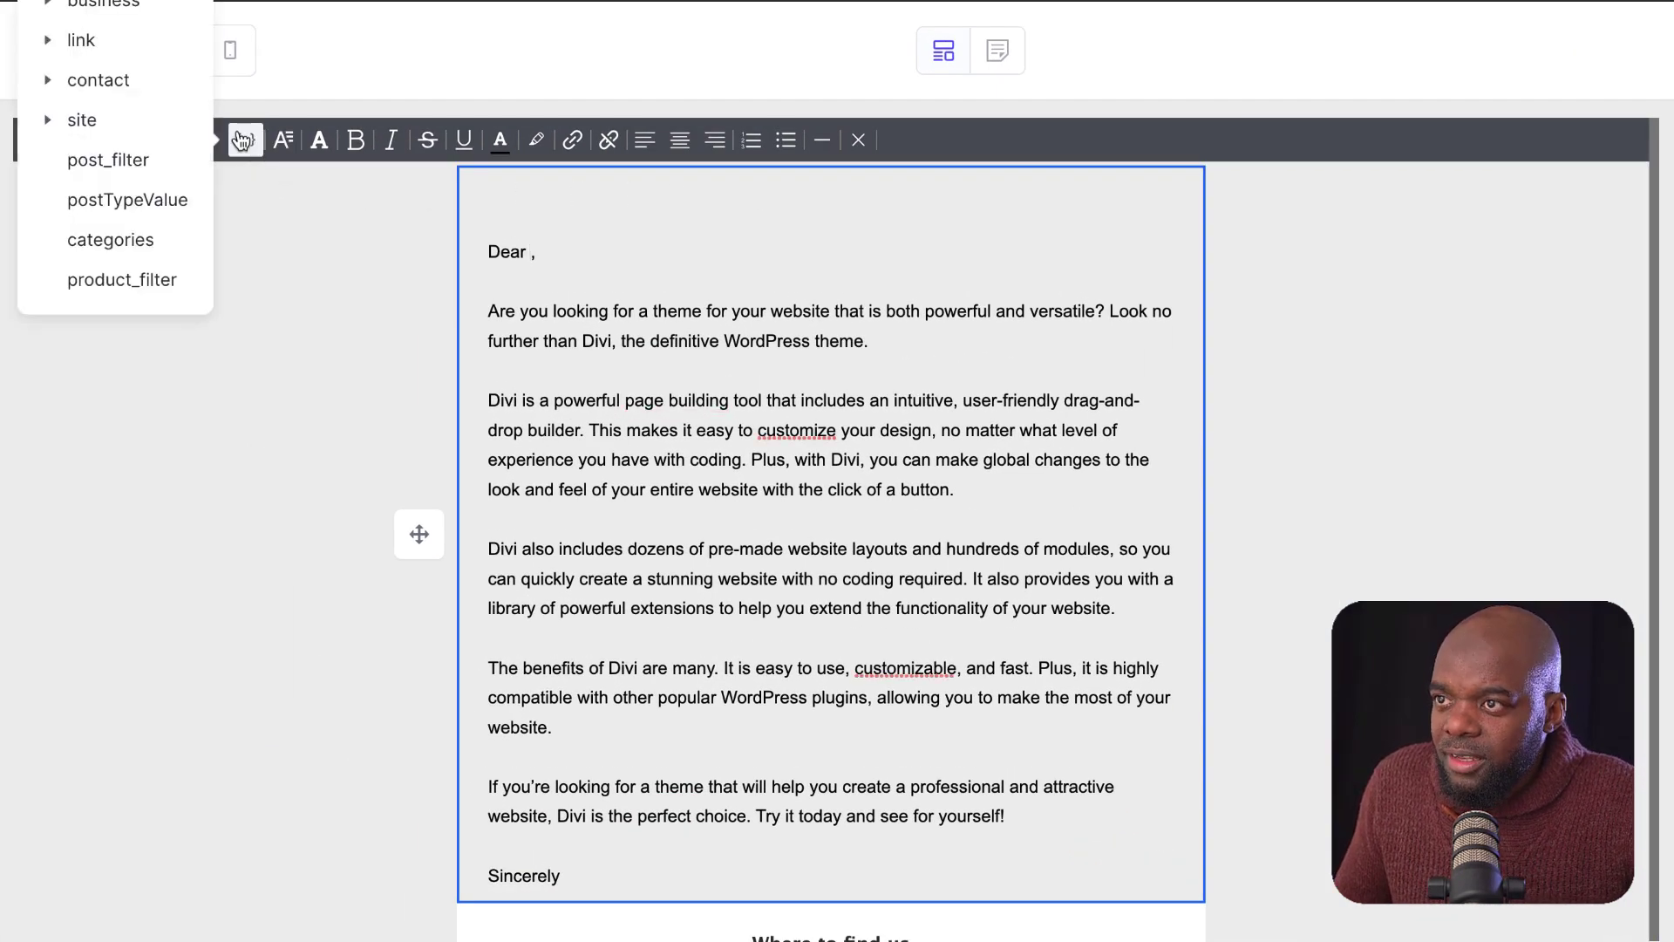
click(50, 81)
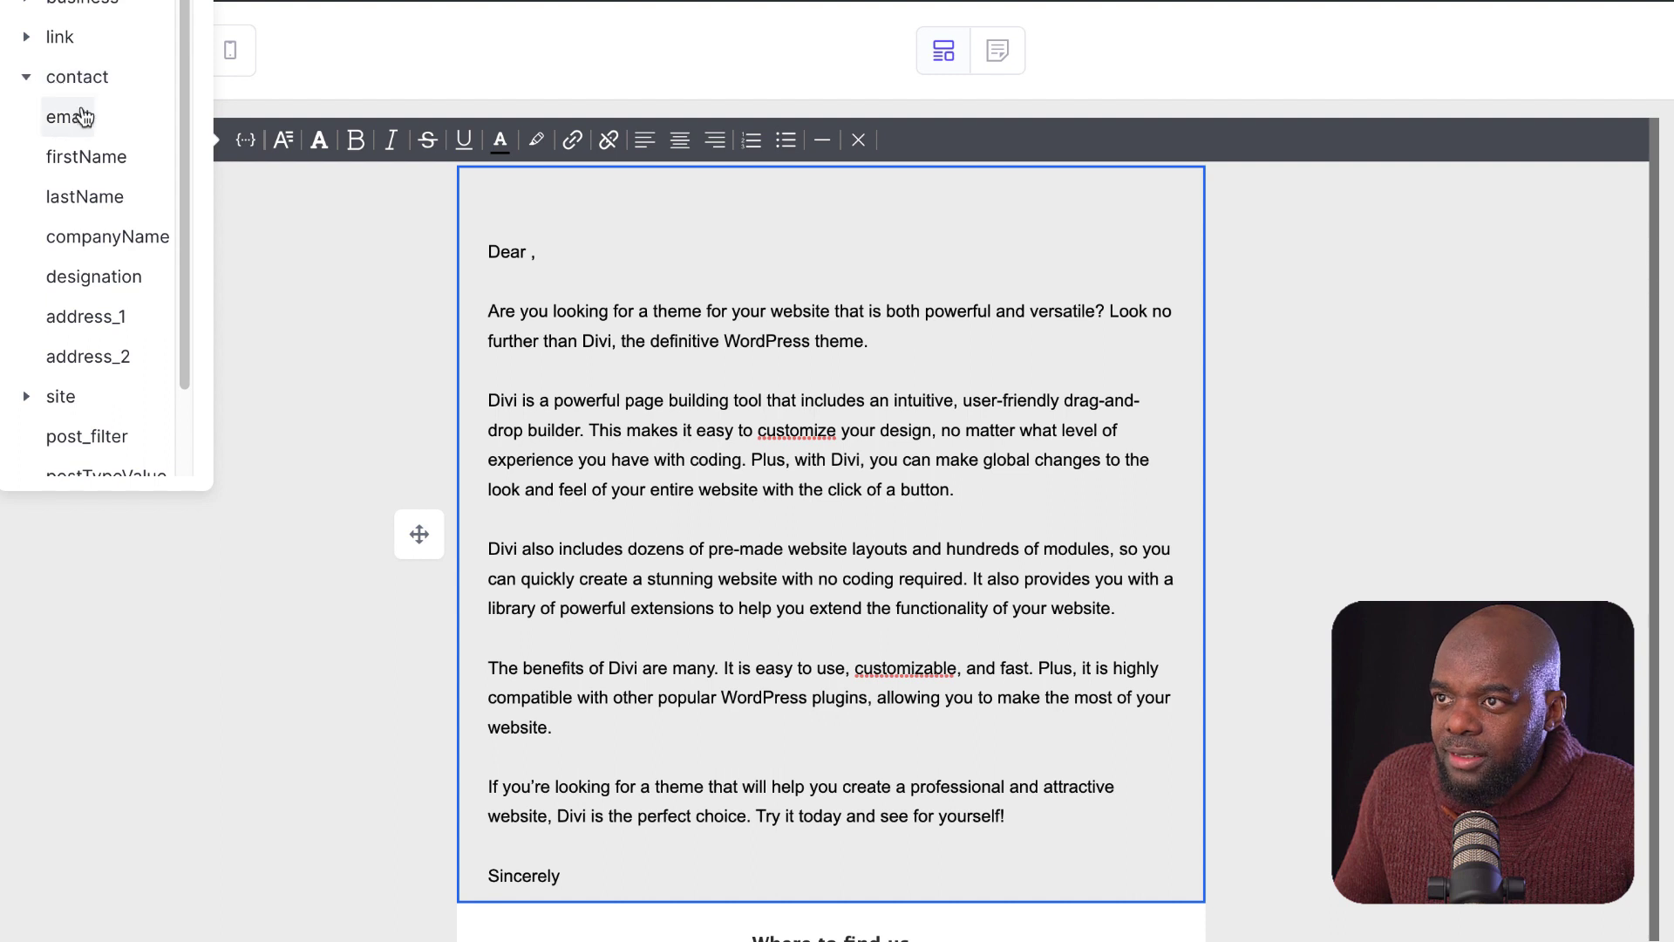
click(116, 164)
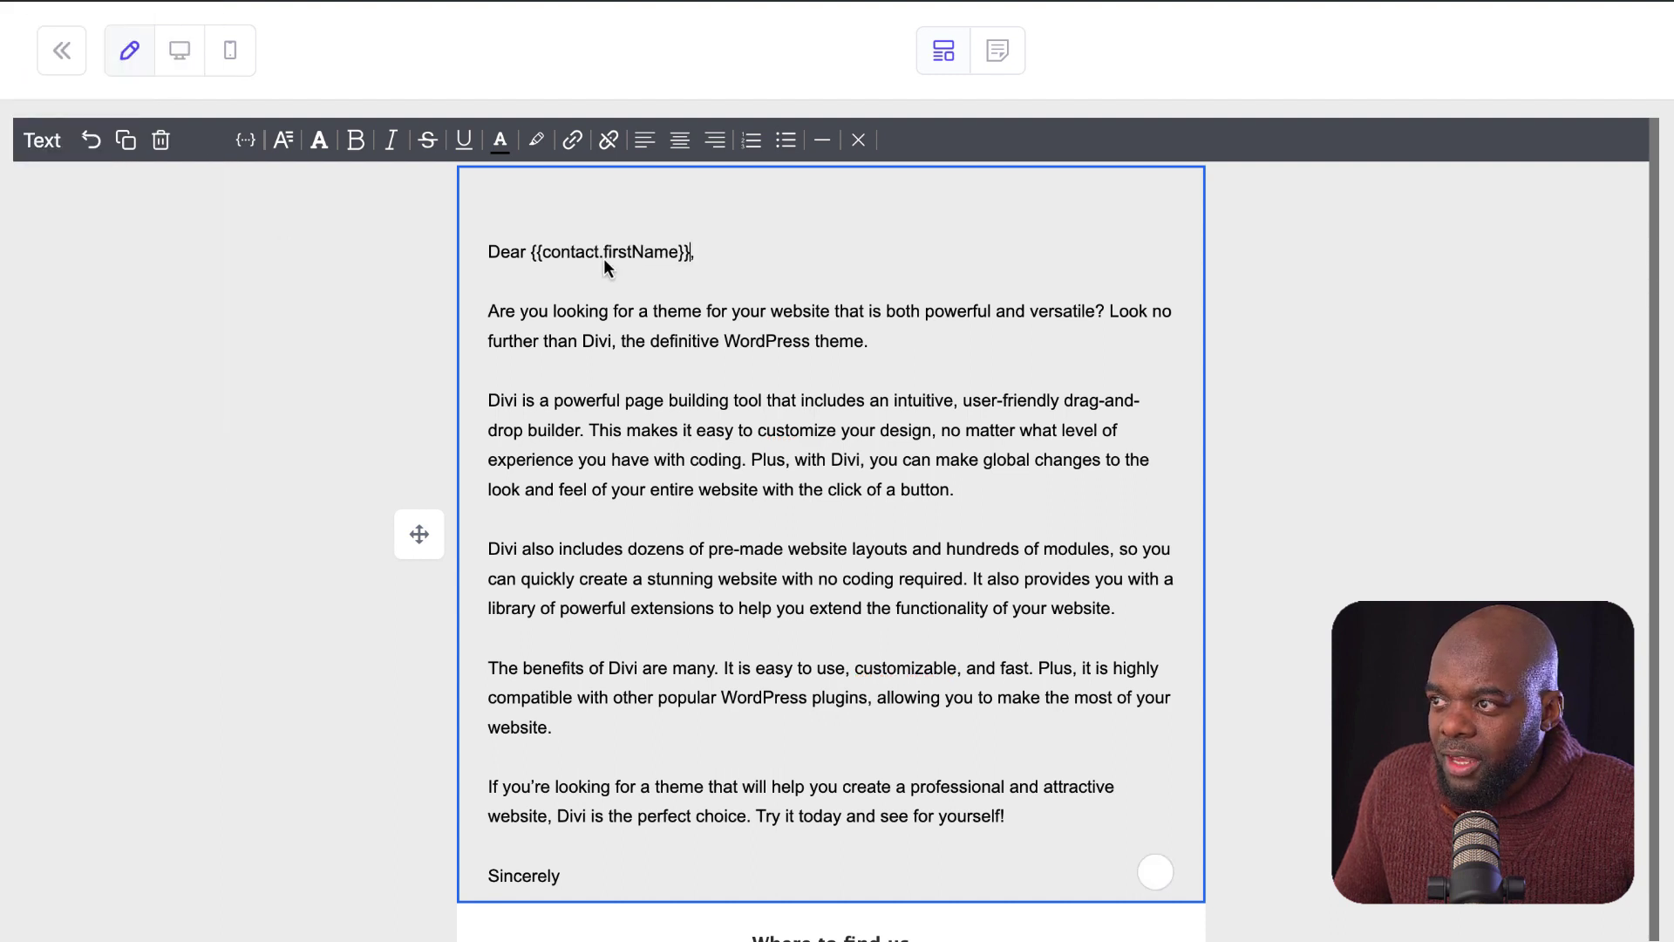